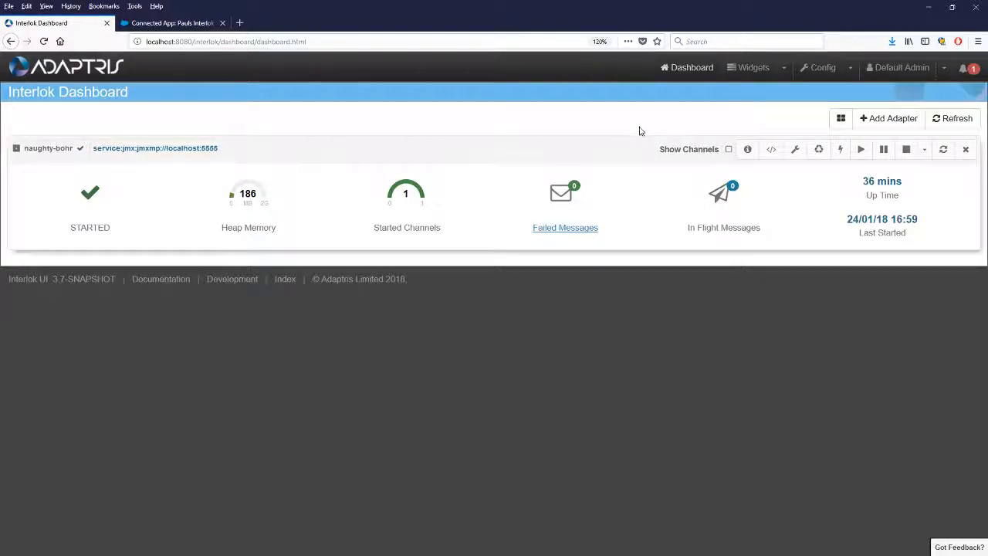
- Open the Salesforce configuration page, build the Get OAuth Token config XML from the account credentials and save it as a template
{"action": "left_click", "coordinate": [850, 71]}
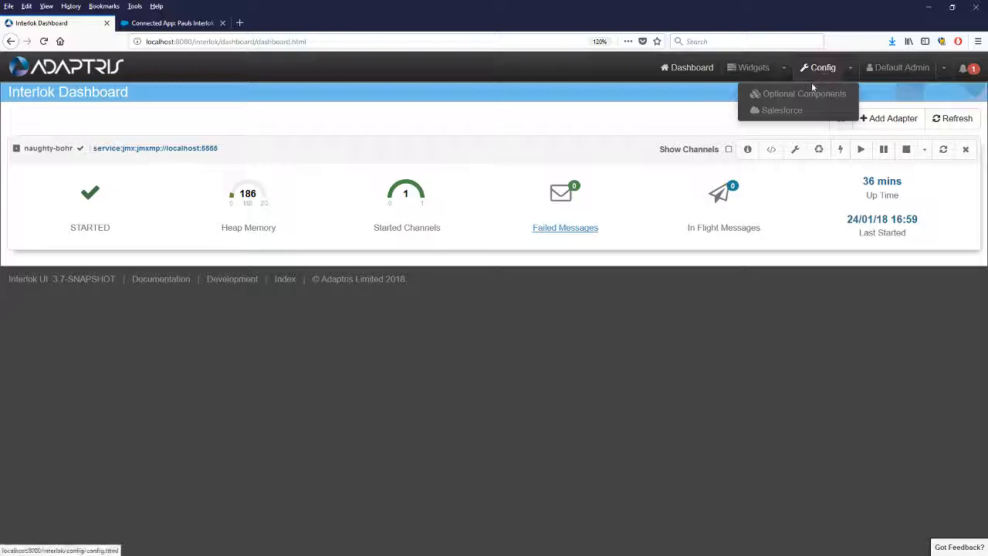
{"action": "left_click", "coordinate": [765, 110]}
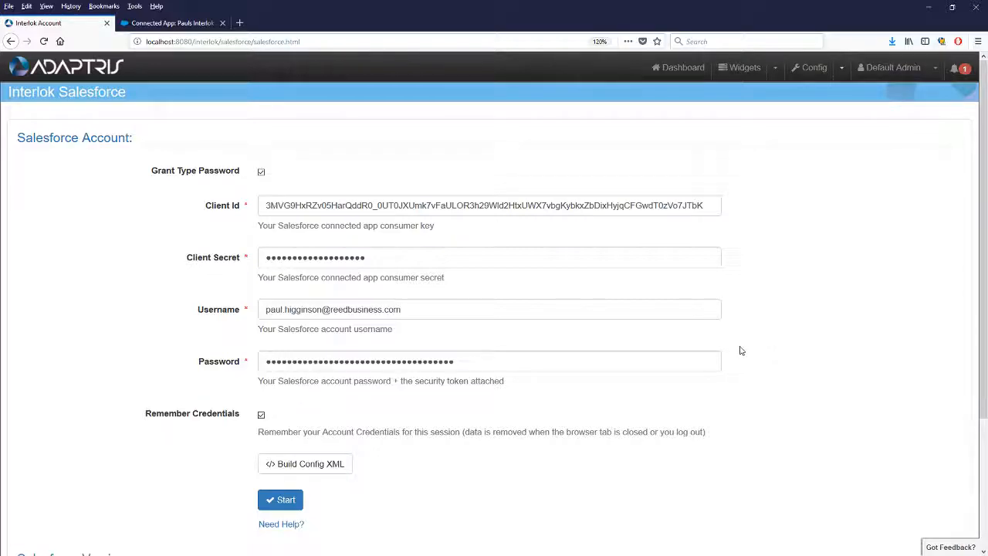
{"action": "scroll", "coordinate": [754, 339], "scroll_direction": "down", "scroll_amount": 1}
{"action": "scroll", "coordinate": [596, 300], "scroll_direction": "up", "scroll_amount": 1}
{"action": "left_click", "coordinate": [317, 467]}
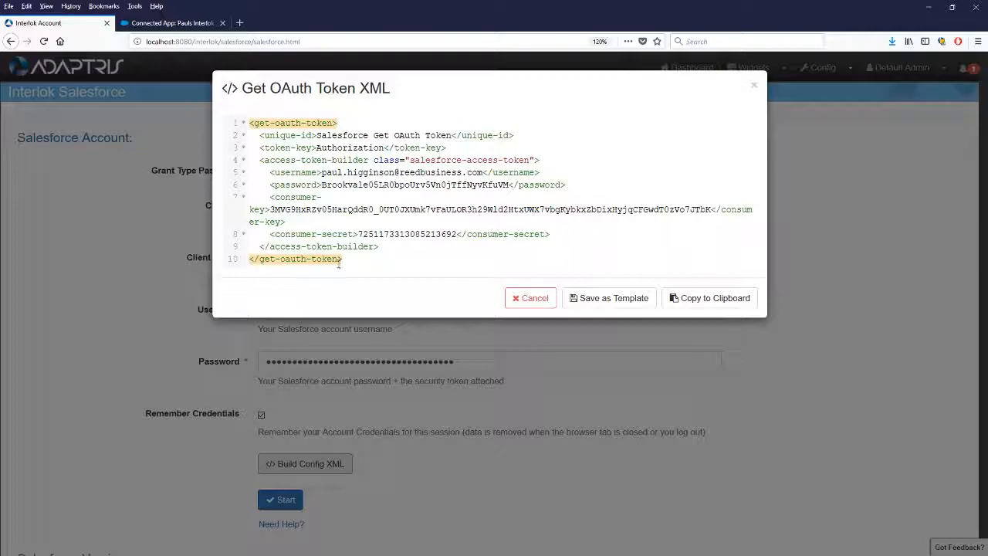
{"action": "left_click", "coordinate": [620, 301]}
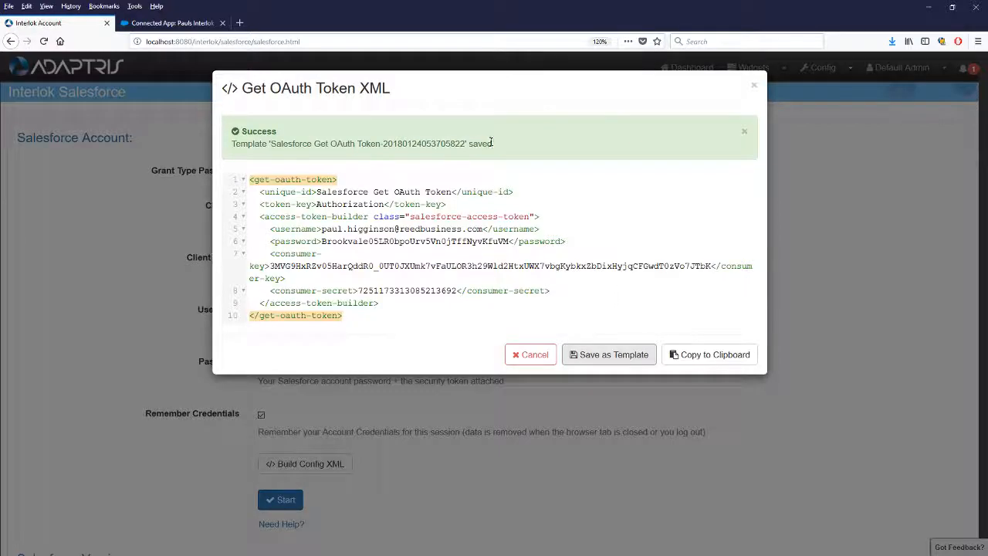
{"action": "left_click", "coordinate": [530, 354]}
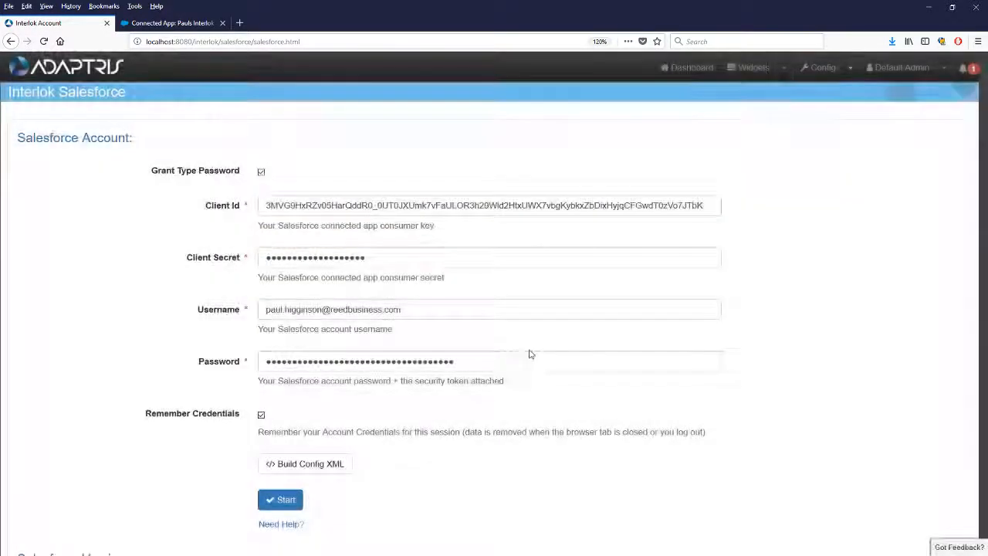
- Start the Salesforce account connection and get the standard objects for API version Winter '18 (41.0)
{"action": "scroll", "coordinate": [495, 363], "scroll_direction": "down", "scroll_amount": 2}
{"action": "left_click", "coordinate": [283, 431]}
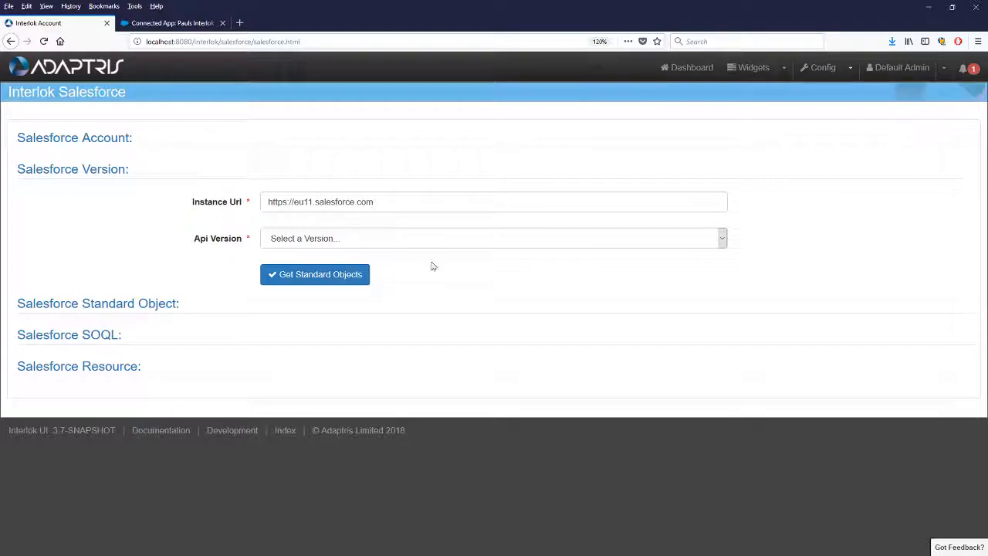
{"action": "left_click", "coordinate": [449, 239]}
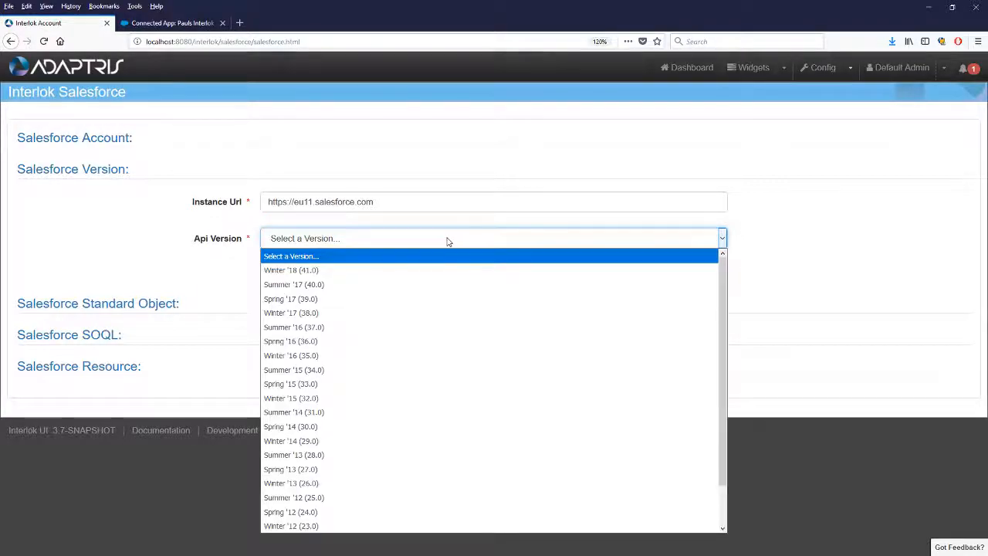
{"action": "left_click", "coordinate": [291, 271]}
{"action": "left_click", "coordinate": [312, 280]}
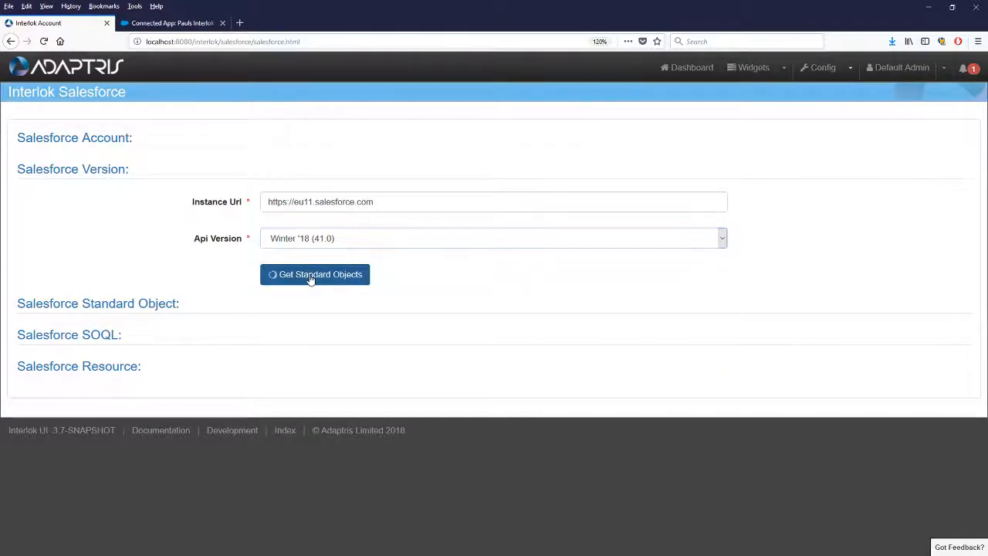
- Choose Contact as the Salesforce standard object and load its SOQL query fields
{"action": "left_click", "coordinate": [432, 238]}
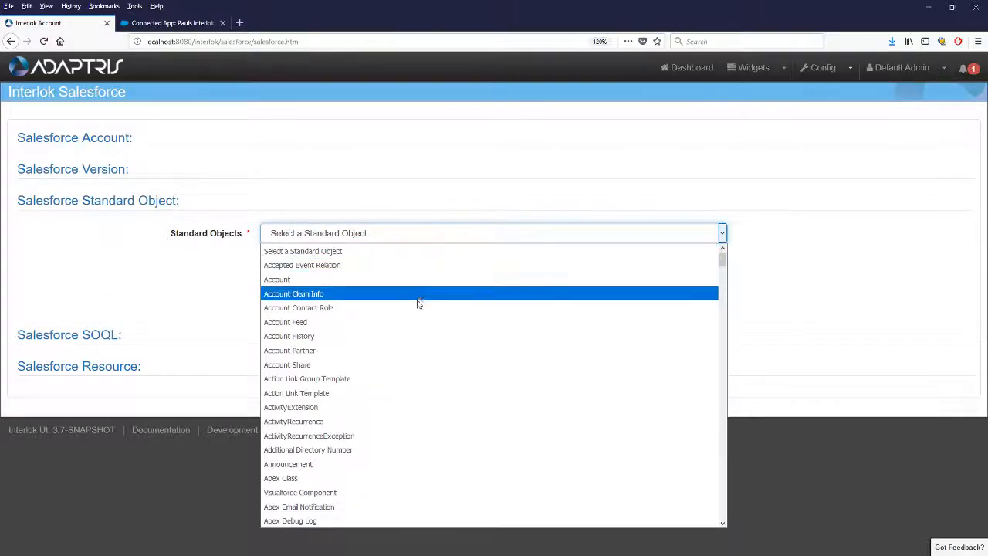
{"action": "scroll", "coordinate": [415, 332], "scroll_direction": "down", "scroll_amount": 10}
{"action": "scroll", "coordinate": [415, 332], "scroll_direction": "down", "scroll_amount": 15}
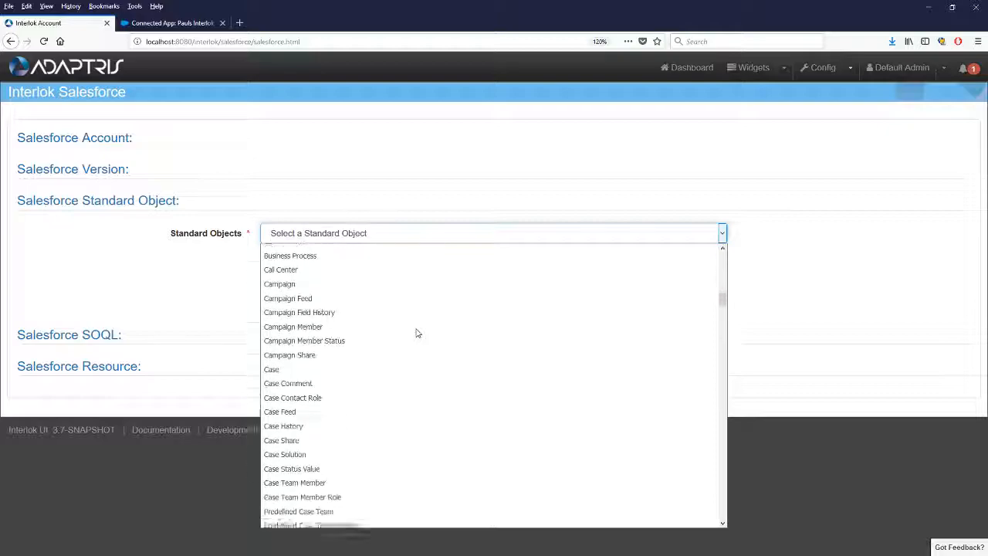
{"action": "scroll", "coordinate": [412, 331], "scroll_direction": "down", "scroll_amount": 1}
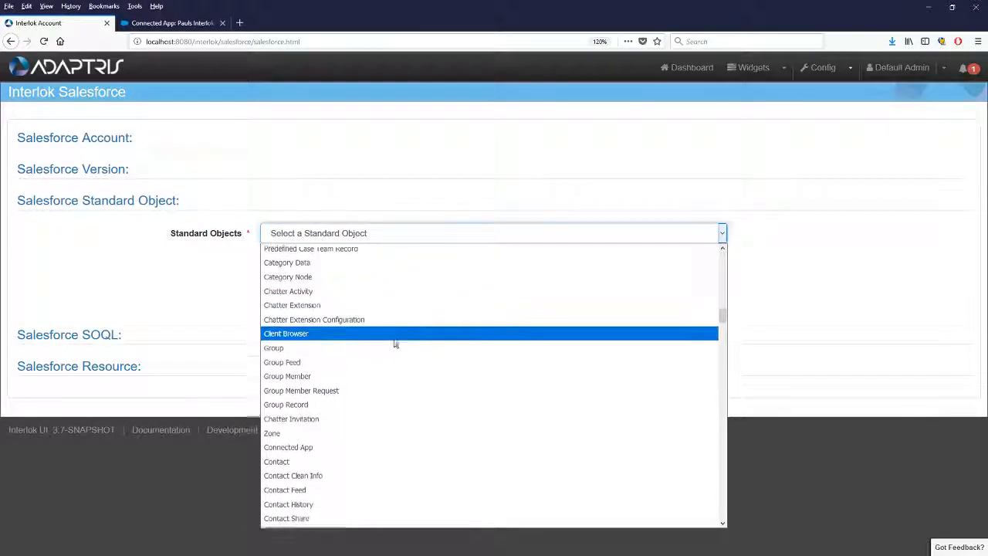
{"action": "scroll", "coordinate": [368, 365], "scroll_direction": "up", "scroll_amount": 4}
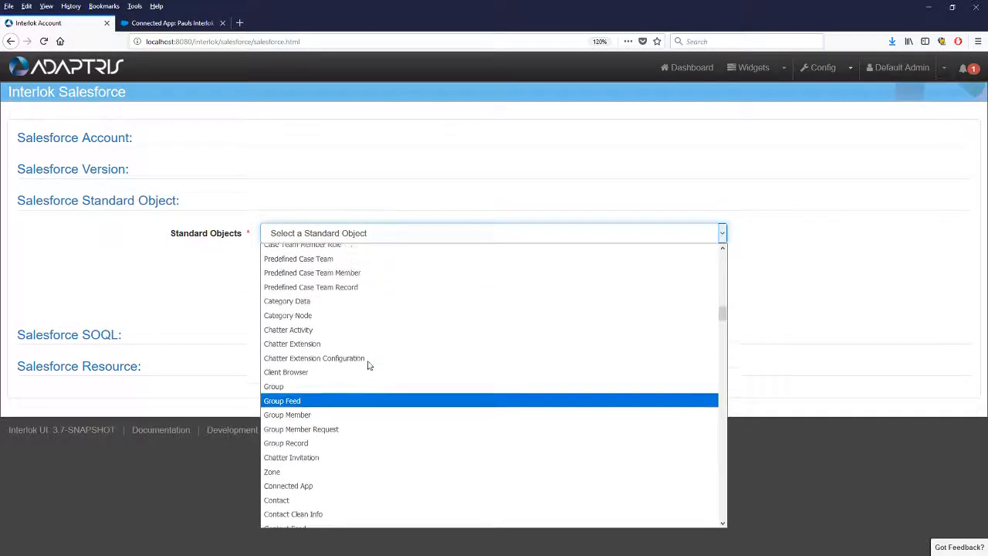
{"action": "scroll", "coordinate": [363, 371], "scroll_direction": "up", "scroll_amount": 4}
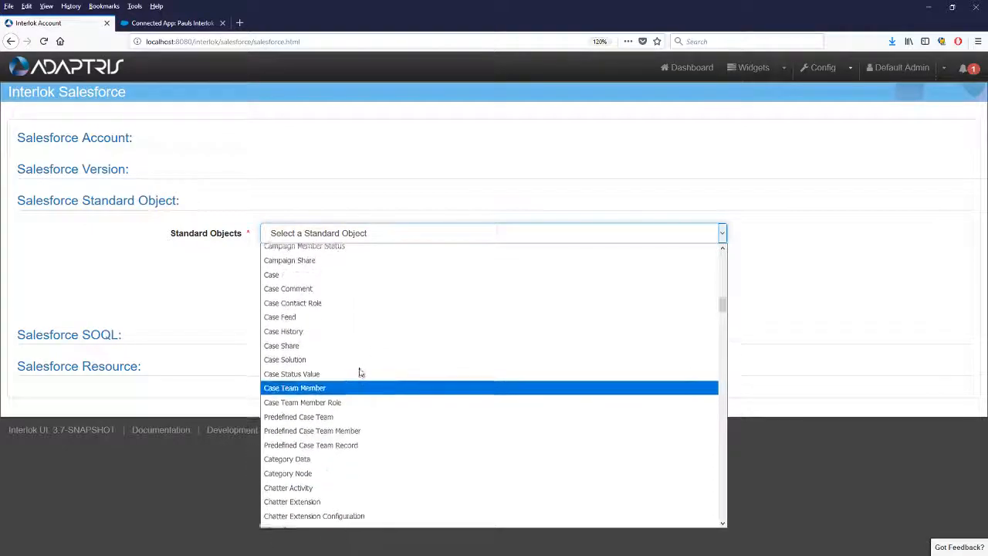
{"action": "scroll", "coordinate": [363, 371], "scroll_direction": "down", "scroll_amount": 8}
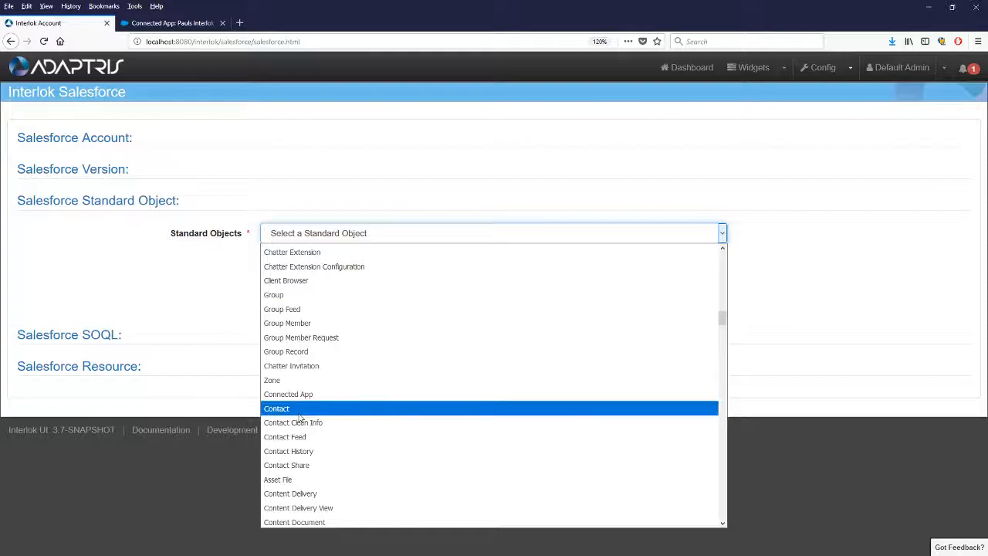
{"action": "left_click", "coordinate": [301, 409]}
{"action": "left_click", "coordinate": [294, 271]}
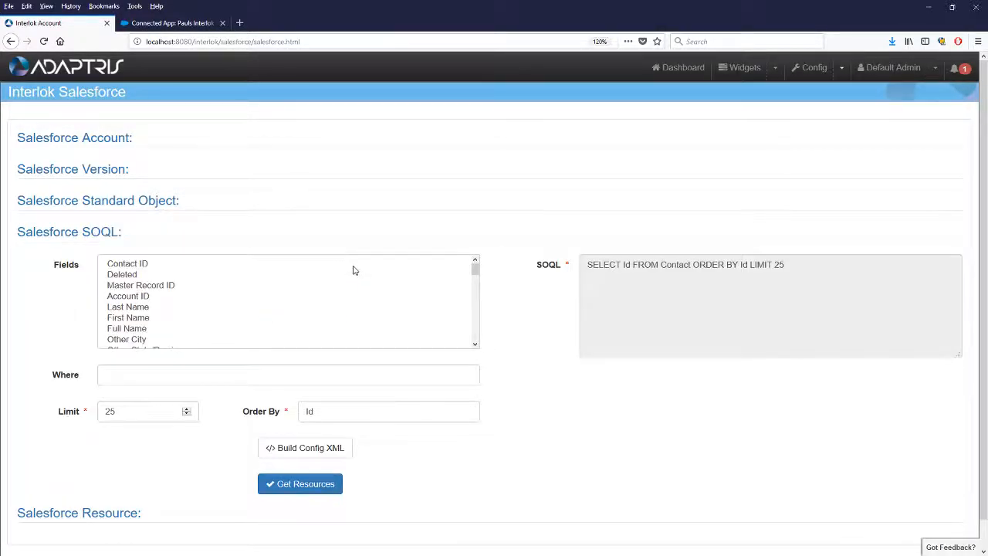
- Select the Contact ID, Last Name, First Name, Home Phone and Email fields for the SOQL query and get the matching resources
{"action": "left_click", "coordinate": [151, 266]}
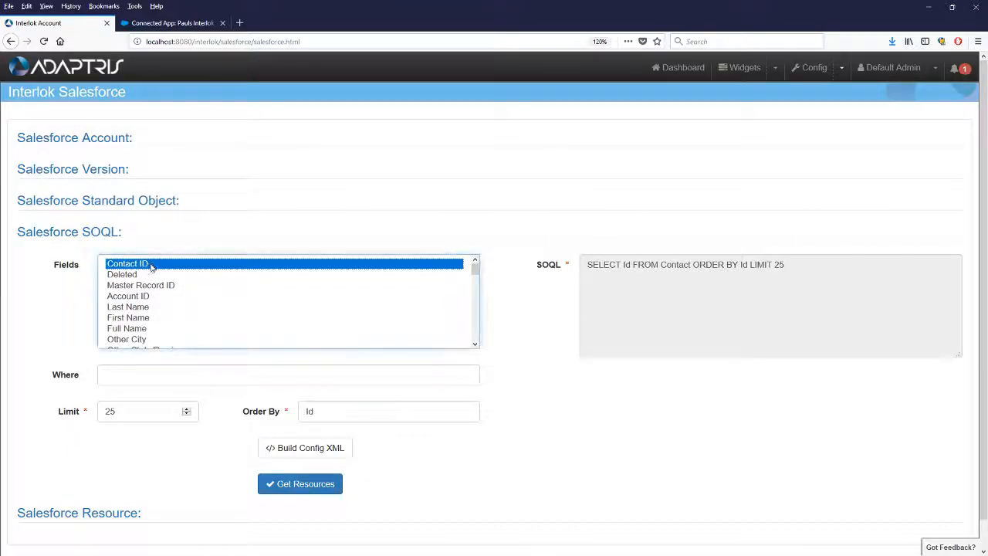
{"action": "left_click", "coordinate": [152, 315], "text": "ctrl"}
{"action": "left_click", "coordinate": [152, 308], "text": "ctrl"}
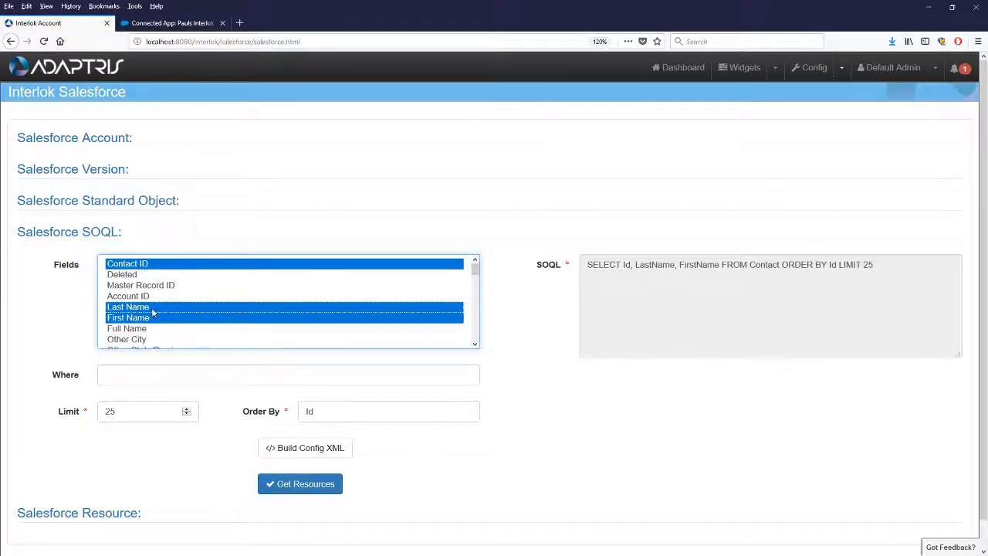
{"action": "scroll", "coordinate": [153, 312], "scroll_direction": "down", "scroll_amount": 6}
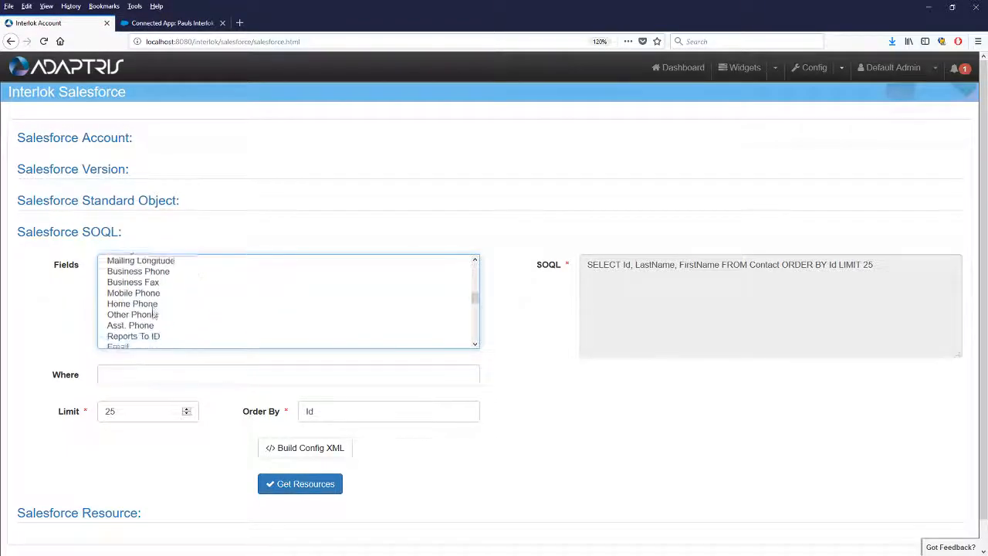
{"action": "left_click", "coordinate": [157, 302], "text": "ctrl"}
{"action": "left_click", "coordinate": [149, 344], "text": "ctrl"}
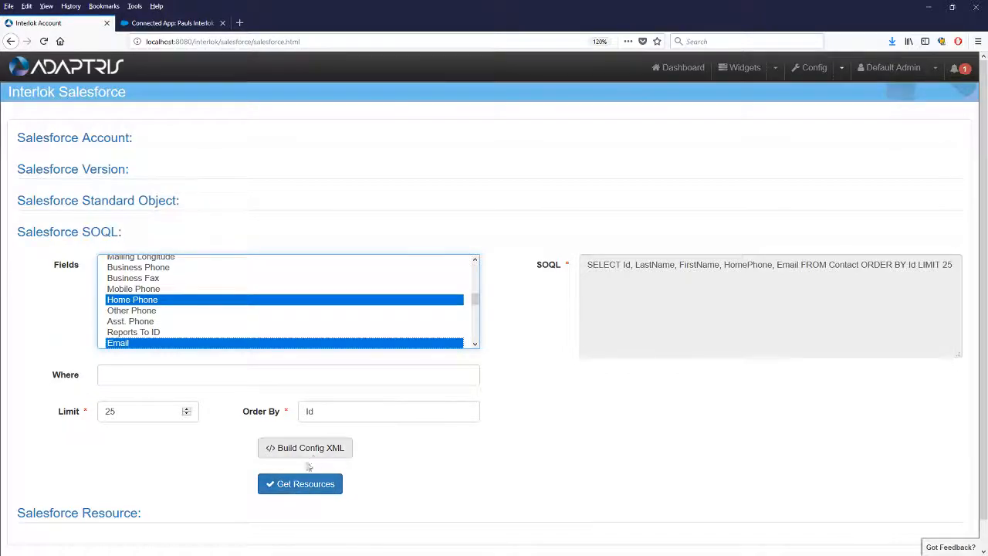
{"action": "left_click", "coordinate": [301, 485]}
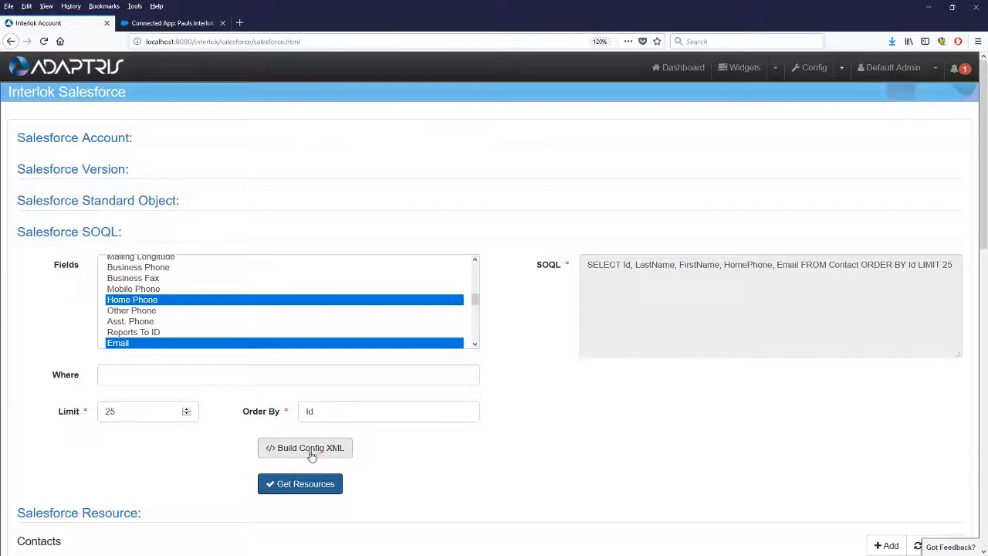
- Review the retrieved contacts, the generated SOQL query and the other available contact fields
{"action": "scroll", "coordinate": [384, 441], "scroll_direction": "down", "scroll_amount": 3}
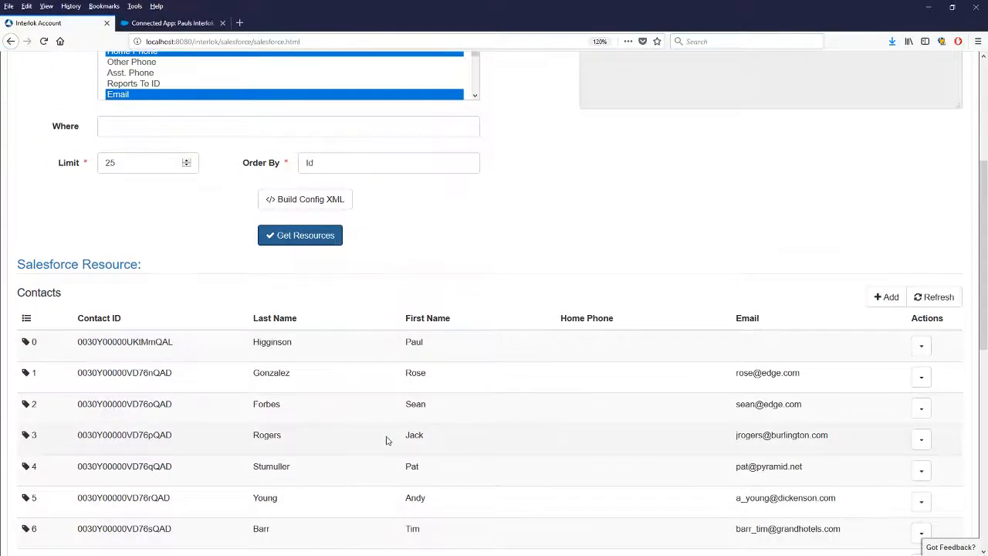
{"action": "scroll", "coordinate": [388, 438], "scroll_direction": "down", "scroll_amount": 1}
{"action": "scroll", "coordinate": [389, 438], "scroll_direction": "up", "scroll_amount": 1}
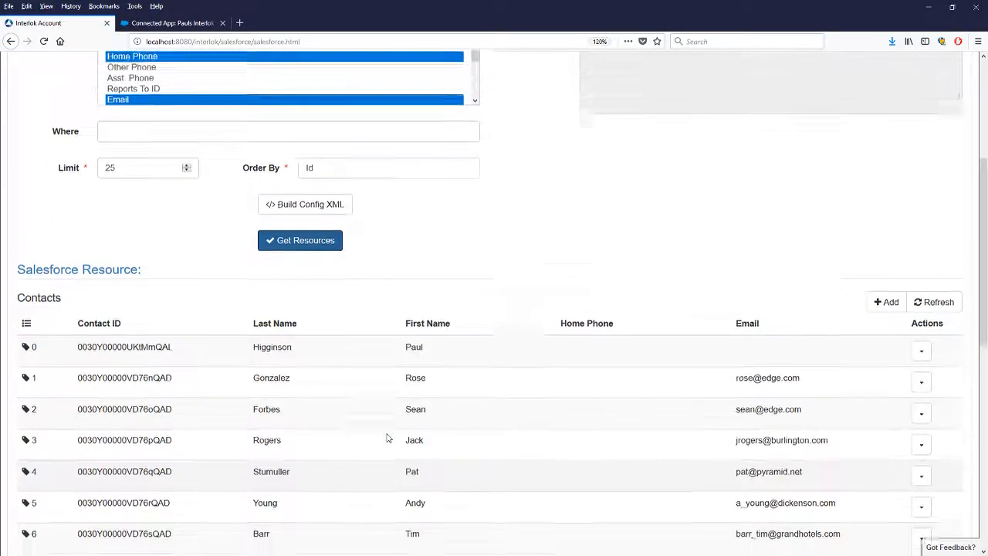
{"action": "scroll", "coordinate": [389, 438], "scroll_direction": "up", "scroll_amount": 3}
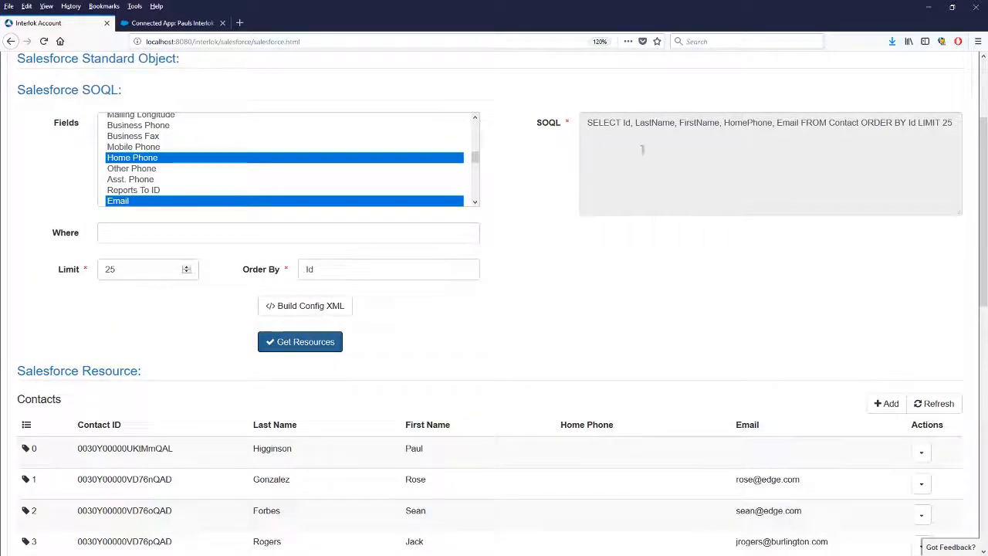
{"action": "scroll", "coordinate": [556, 232], "scroll_direction": "up", "scroll_amount": 3}
{"action": "scroll", "coordinate": [433, 285], "scroll_direction": "down", "scroll_amount": 4}
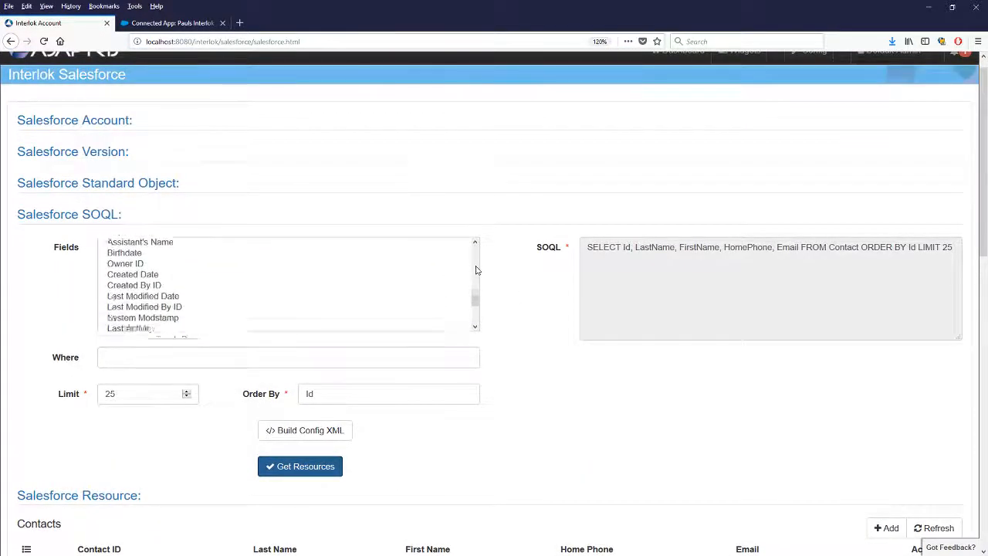
{"action": "scroll", "coordinate": [554, 370], "scroll_direction": "down", "scroll_amount": 9}
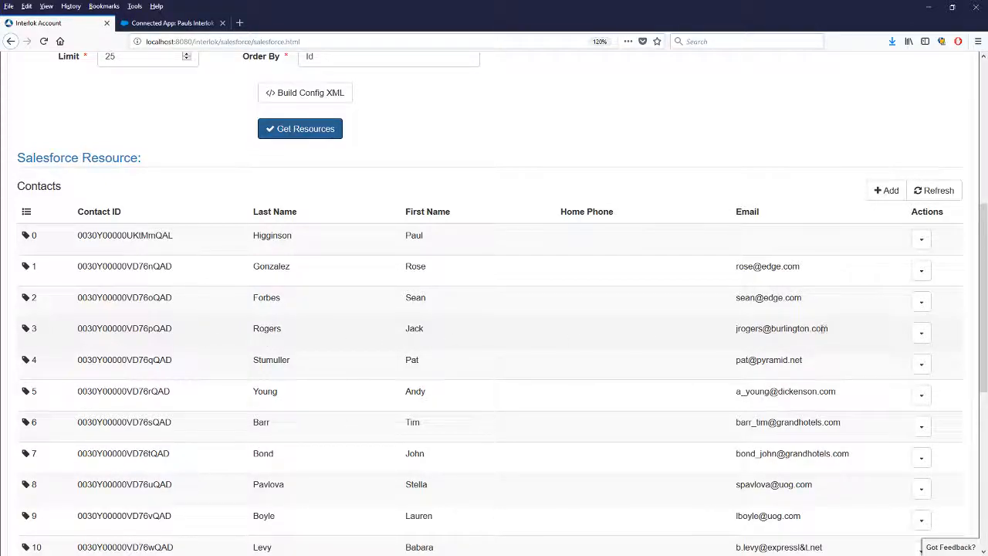
- Build the retrieve config XML for the contact in row 3, collapse its service list, and save it as a template
{"action": "left_click", "coordinate": [921, 332]}
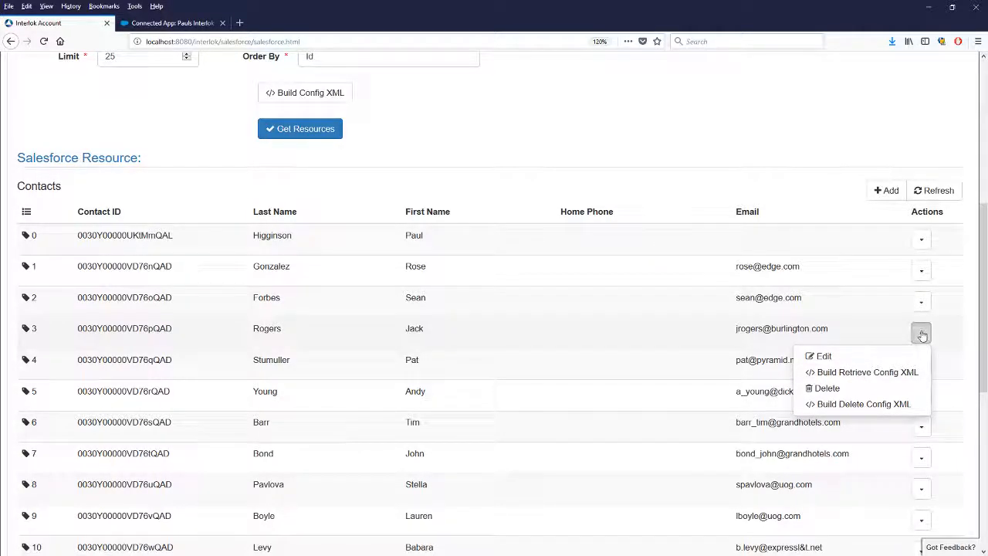
{"action": "left_click", "coordinate": [864, 372]}
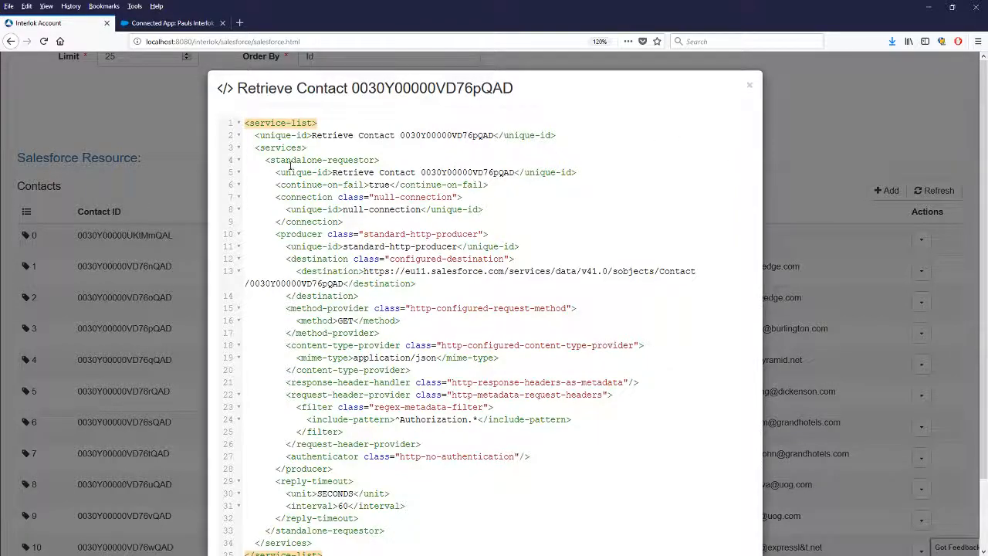
{"action": "left_click", "coordinate": [239, 123]}
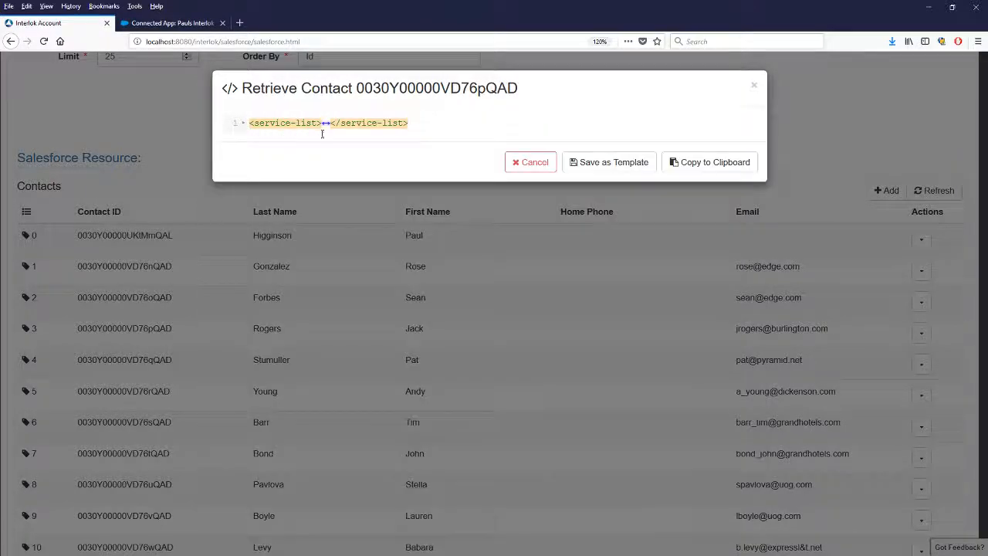
{"action": "left_click", "coordinate": [597, 169]}
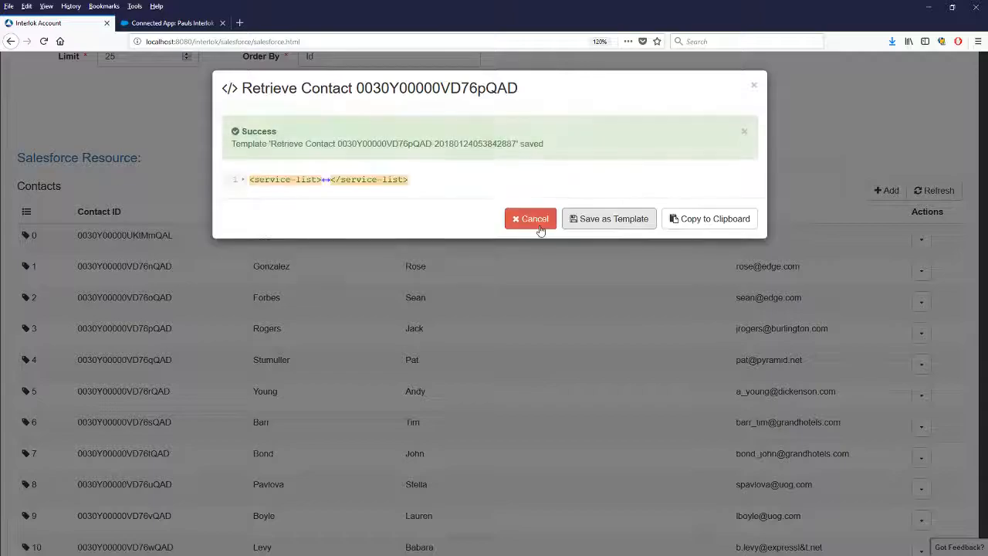
{"action": "left_click", "coordinate": [535, 221]}
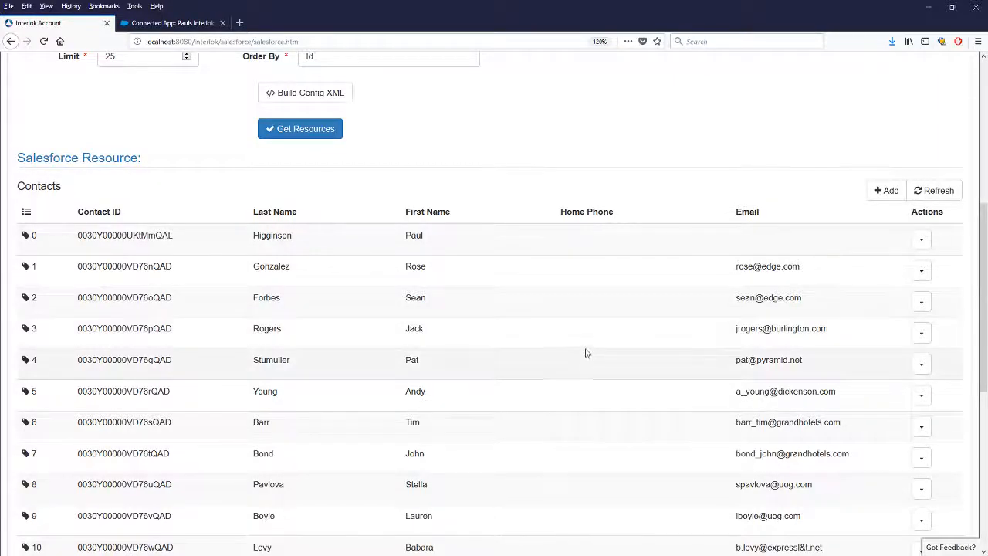
- Open the active adapter's configuration and add a Standard Workflow to the Big Snyder channel
{"action": "scroll", "coordinate": [585, 347], "scroll_direction": "up", "scroll_amount": 5}
{"action": "left_click", "coordinate": [812, 68]}
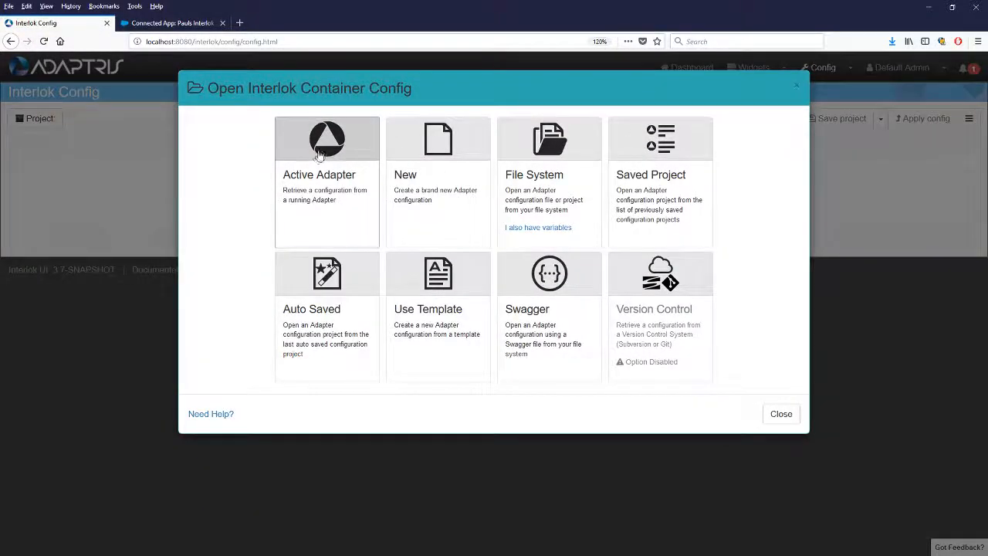
{"action": "left_click", "coordinate": [322, 153]}
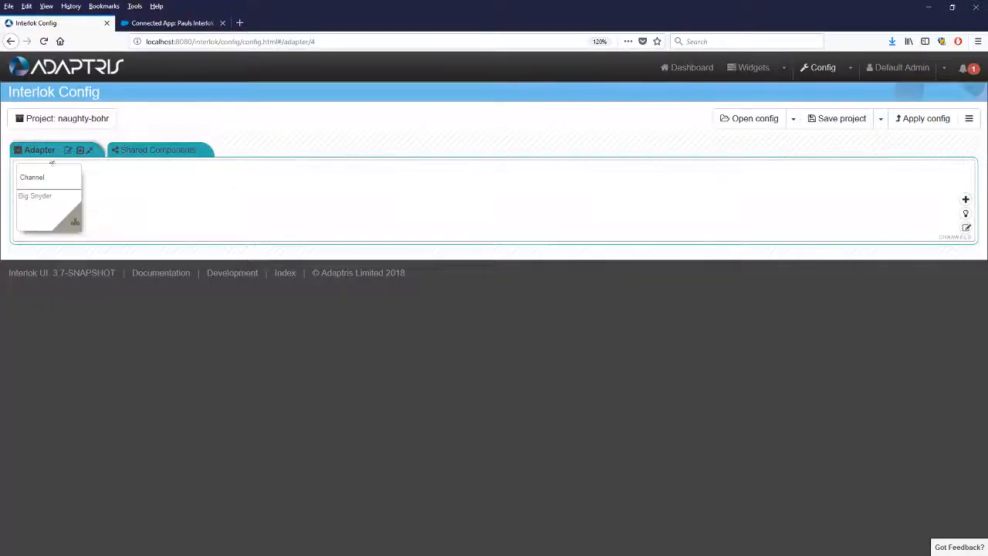
{"action": "left_click", "coordinate": [44, 178]}
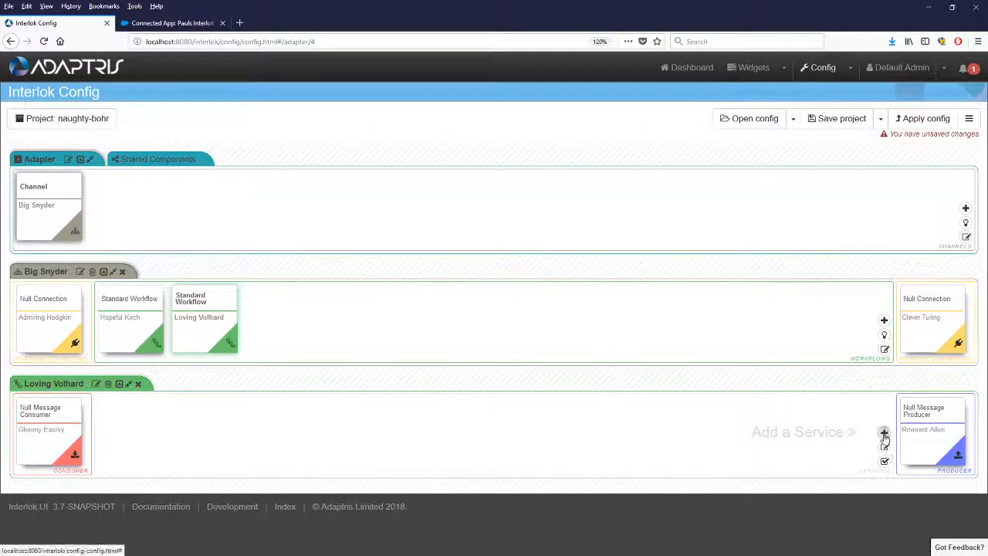
- Search the services for "sft" and add the Get OAuth Token XML template created at 2018-01-24T17:37:05 to the Loving Volhard workflow
{"action": "left_click", "coordinate": [885, 434]}
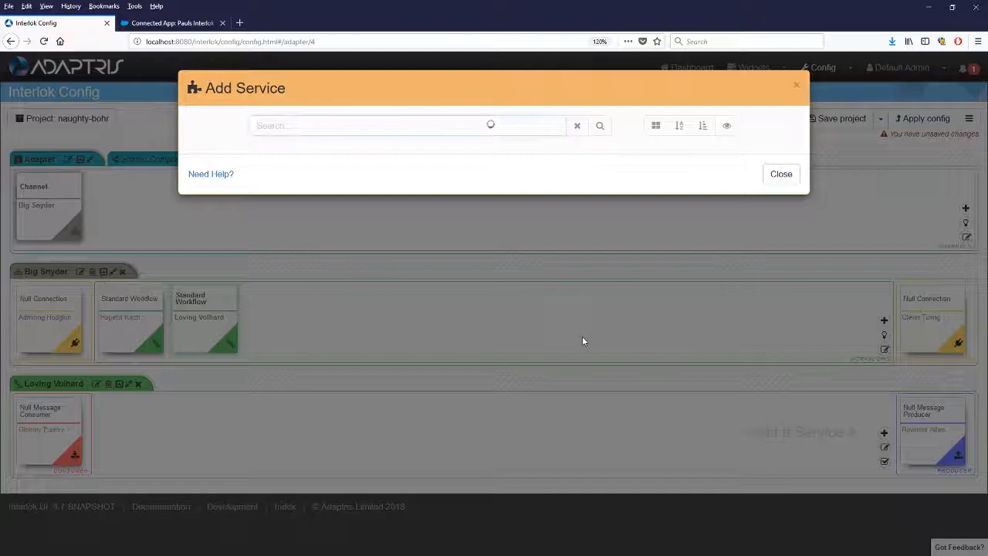
{"action": "type", "text": "sft"}
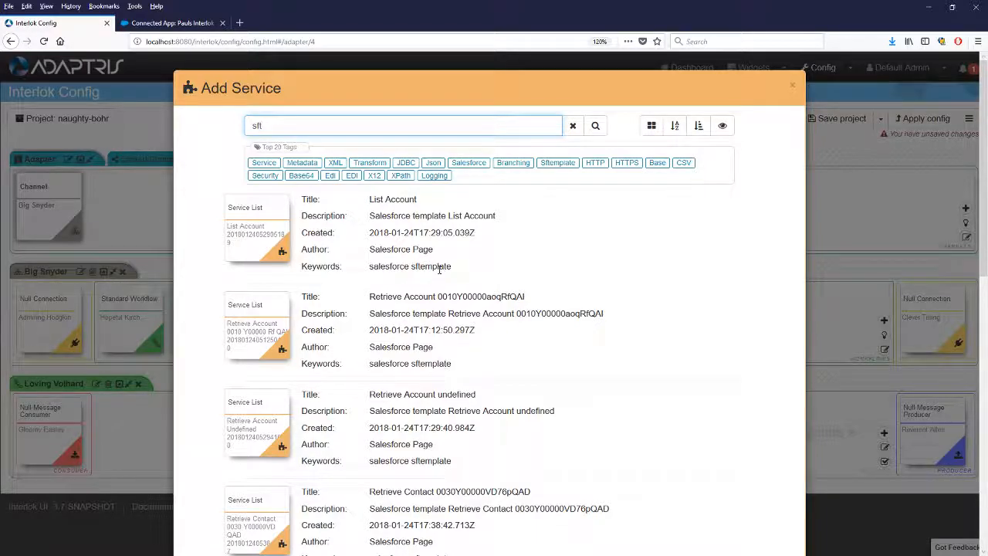
{"action": "scroll", "coordinate": [439, 268], "scroll_direction": "down", "scroll_amount": 10}
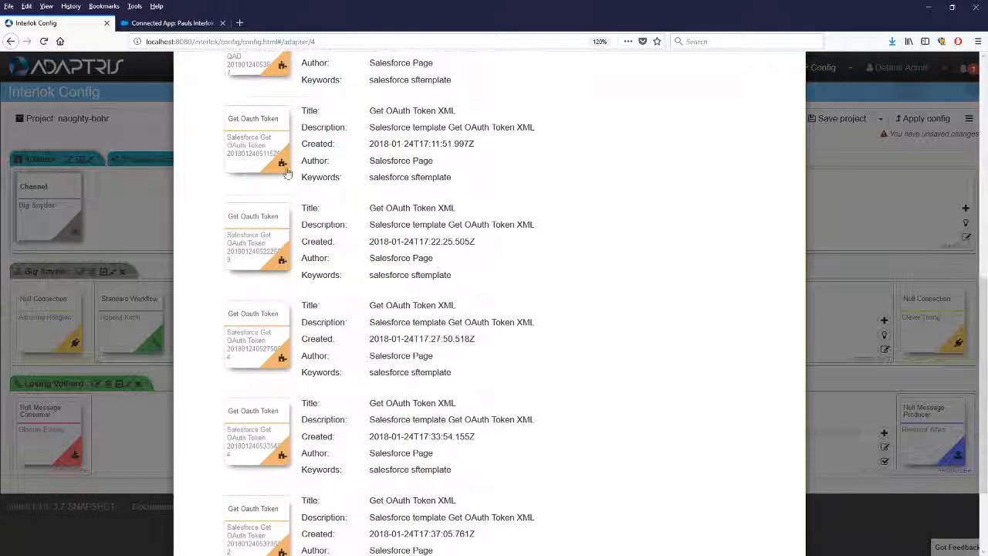
{"action": "scroll", "coordinate": [421, 255], "scroll_direction": "down", "scroll_amount": 3}
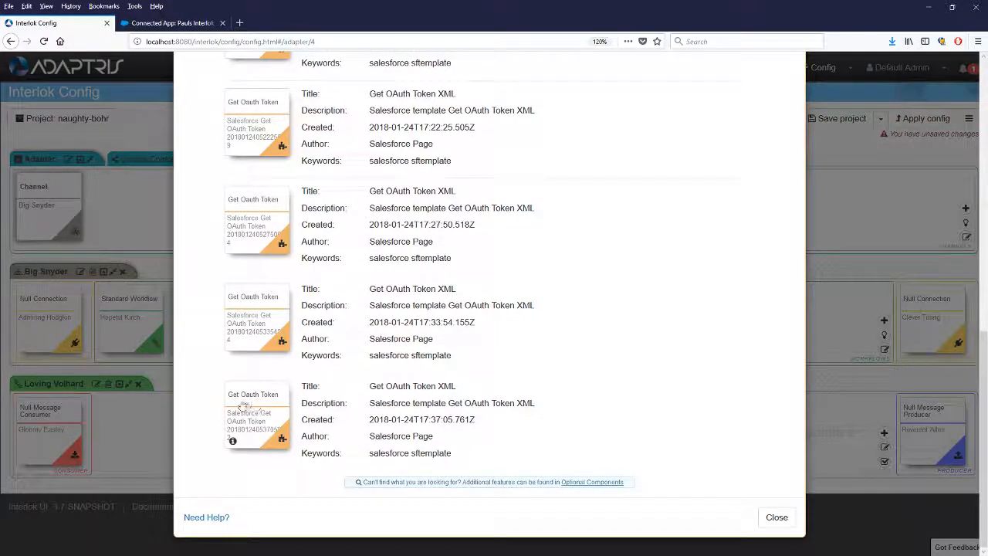
{"action": "left_click", "coordinate": [262, 403]}
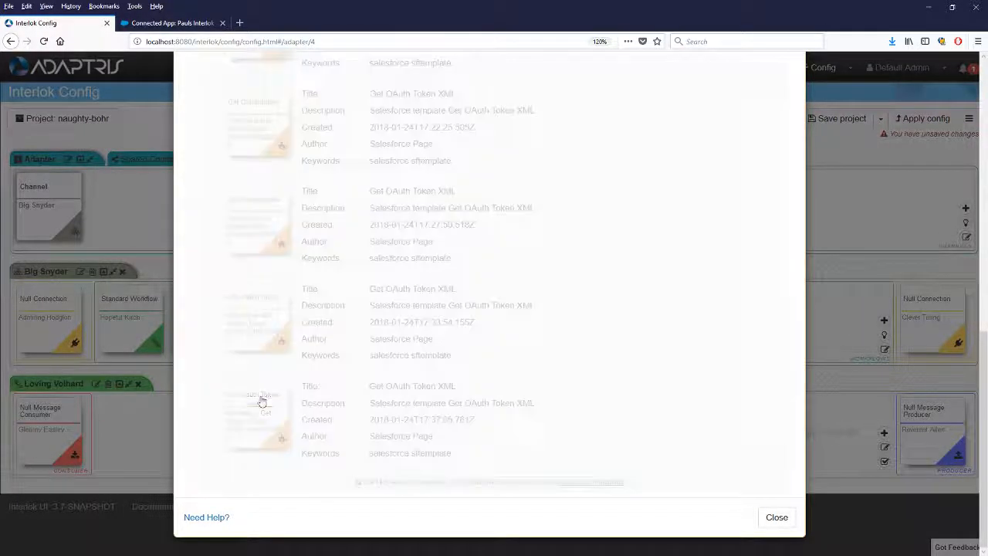
- Review the Access Token Builder credentials of the added Get OAuth Token service and save its settings
{"action": "left_click", "coordinate": [111, 432]}
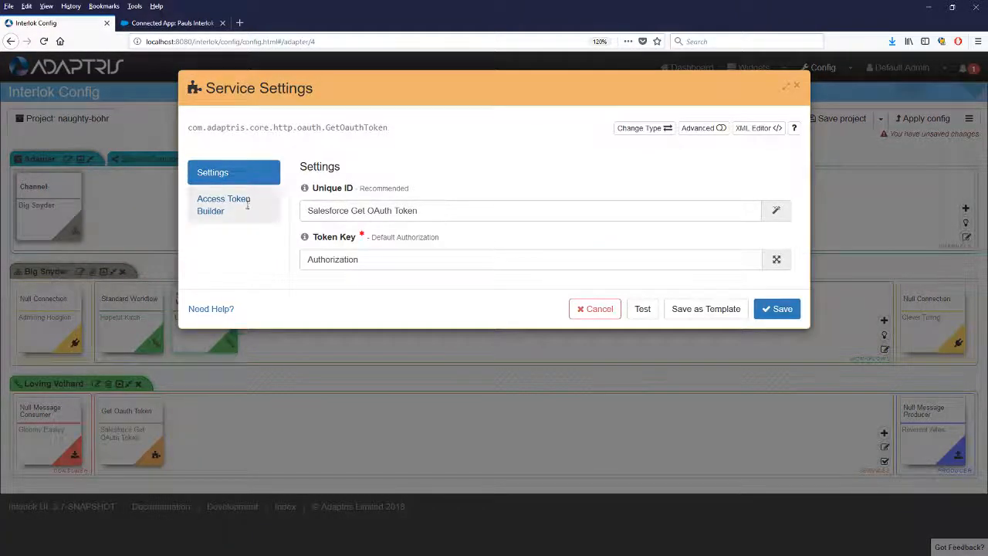
{"action": "left_click", "coordinate": [223, 212]}
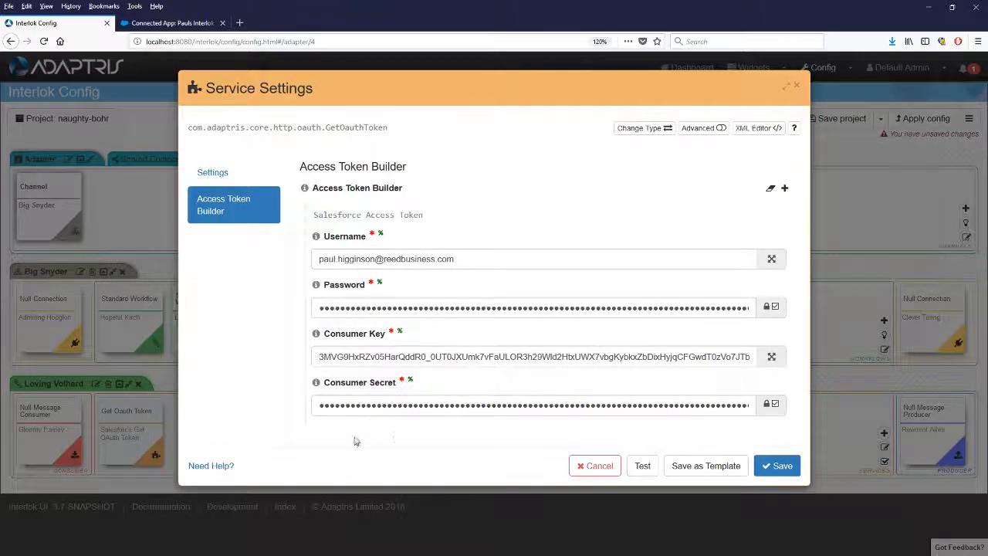
{"action": "left_click", "coordinate": [785, 469]}
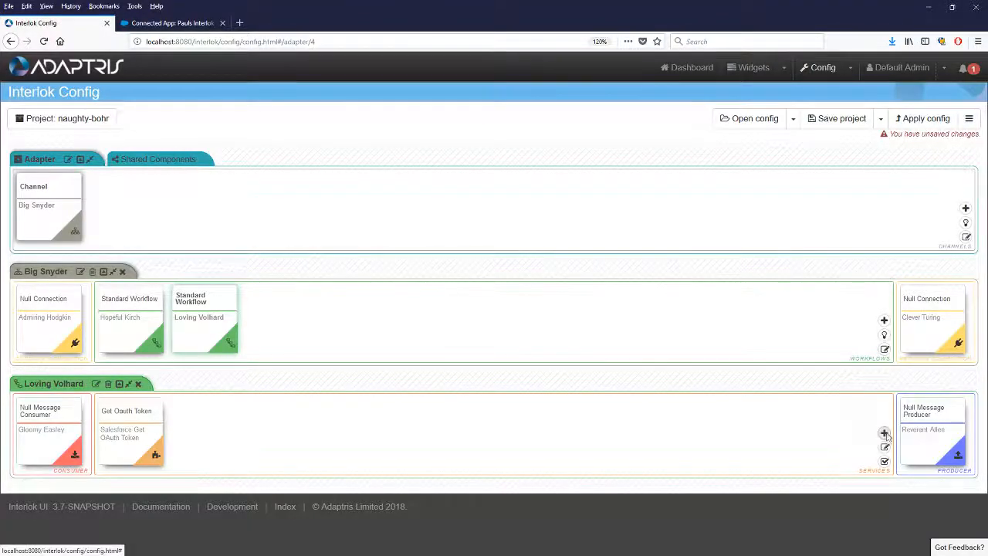
- Search the services for "sft" and add the Retrieve Contact template created at 2018-01-24T17:38:42 after the Get OAuth Token service
{"action": "left_click", "coordinate": [885, 434]}
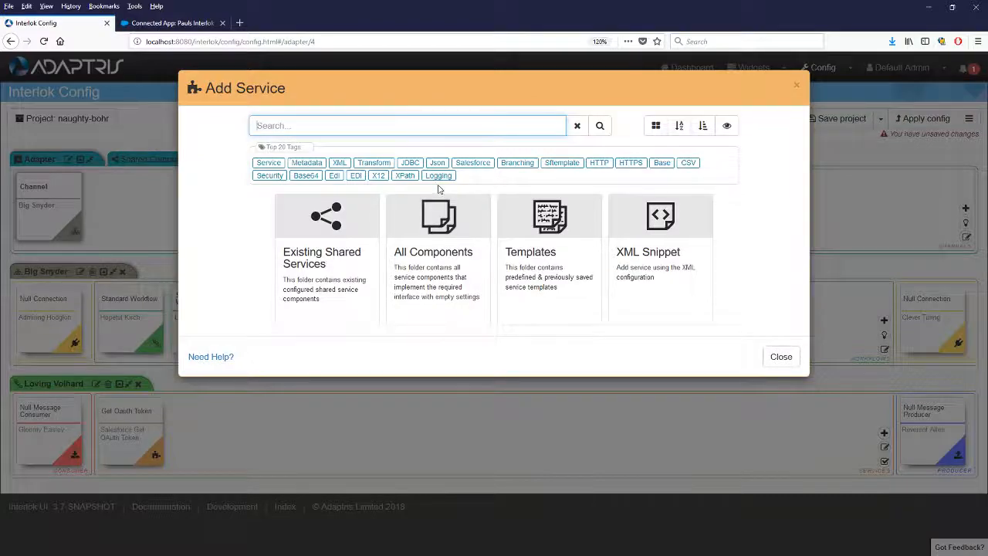
{"action": "type", "text": "s"}
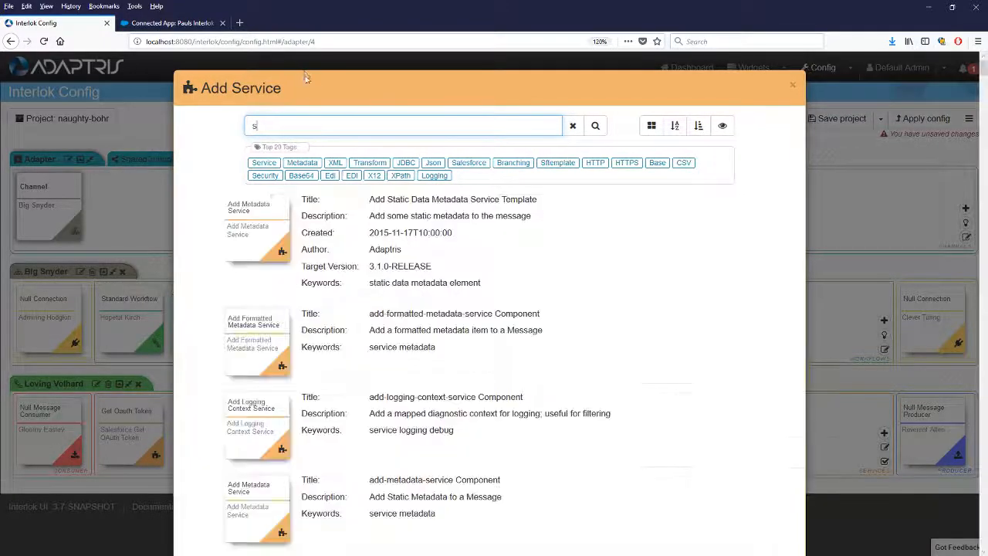
{"action": "type", "text": "ft"}
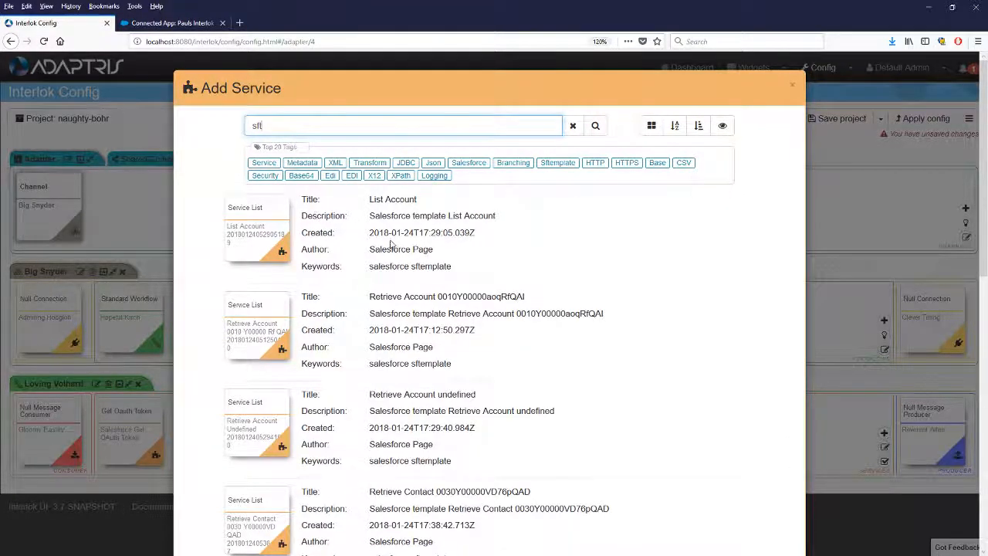
{"action": "scroll", "coordinate": [391, 244], "scroll_direction": "down", "scroll_amount": 3}
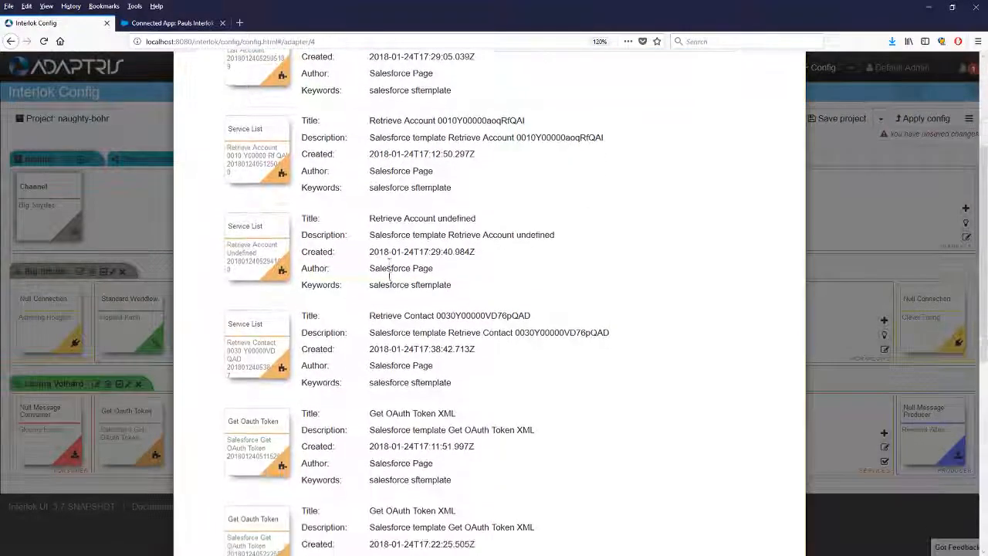
{"action": "scroll", "coordinate": [389, 272], "scroll_direction": "down", "scroll_amount": 1}
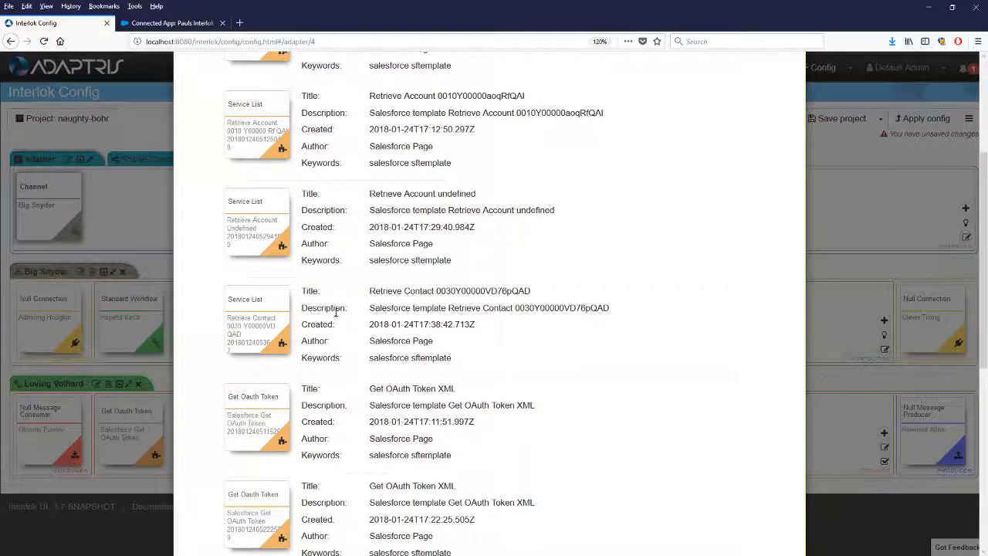
{"action": "left_click", "coordinate": [257, 305]}
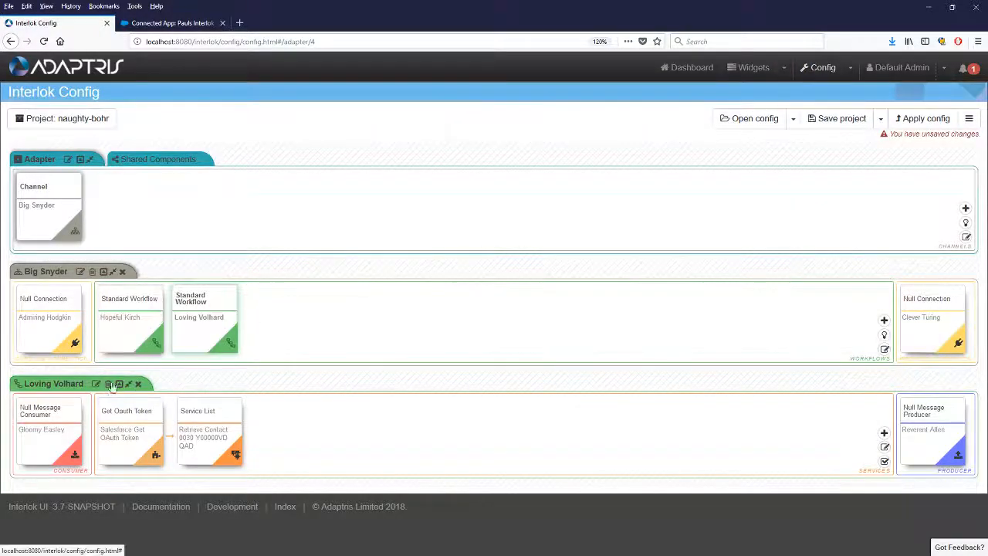
- Test the workflow's service collection by sending an empty message through Get OAuth Token and the Retrieve Contact service list
{"action": "mouse_move", "coordinate": [112, 409]}
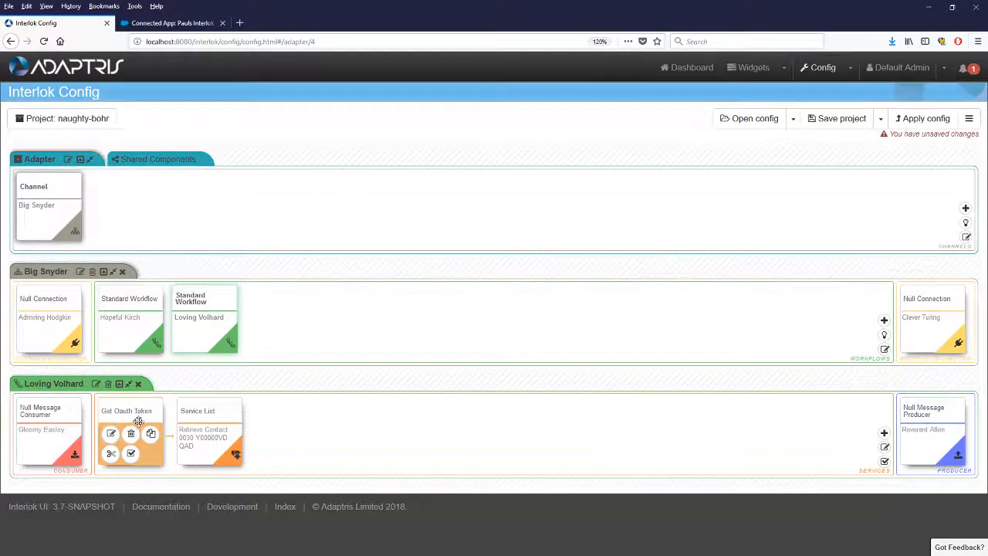
{"action": "mouse_move", "coordinate": [192, 438]}
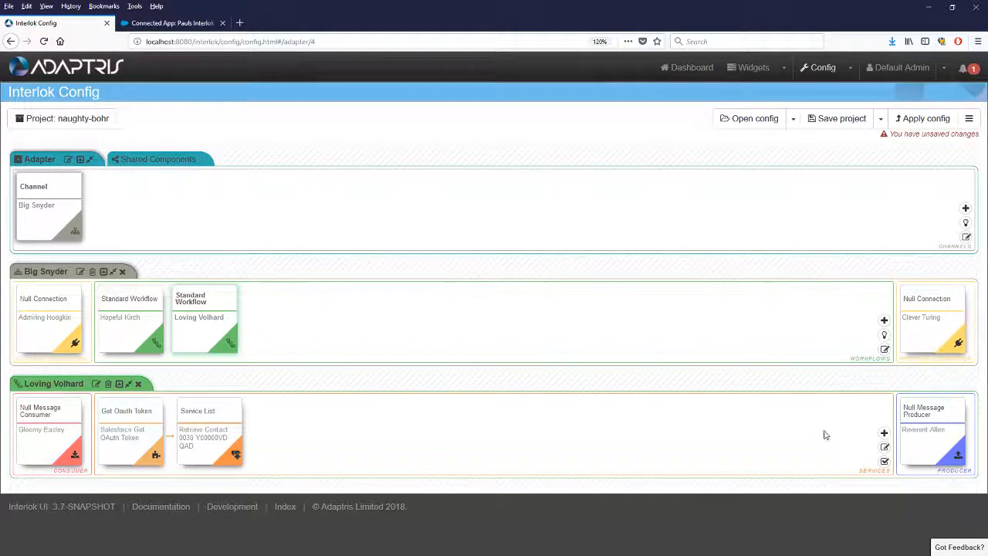
{"action": "left_click", "coordinate": [886, 461]}
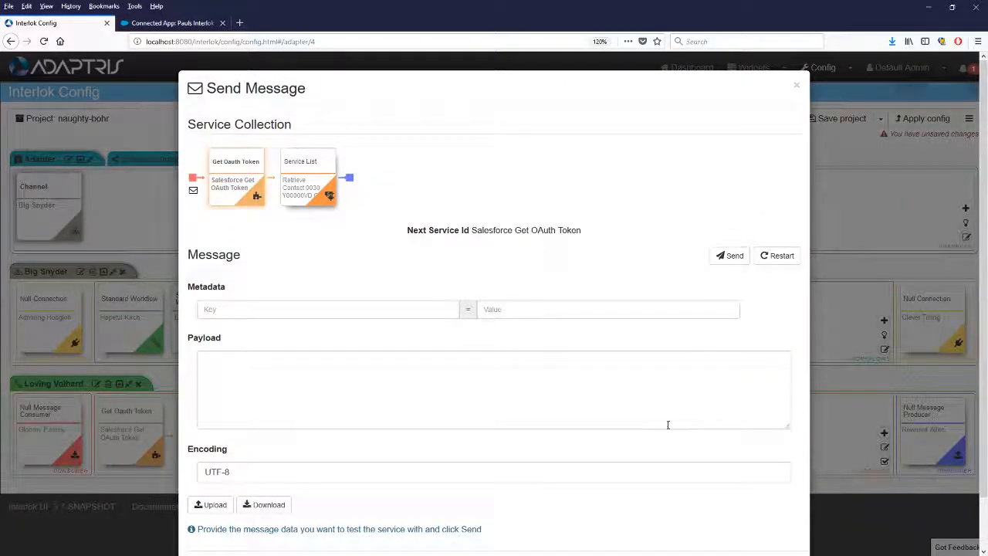
{"action": "left_click", "coordinate": [727, 257]}
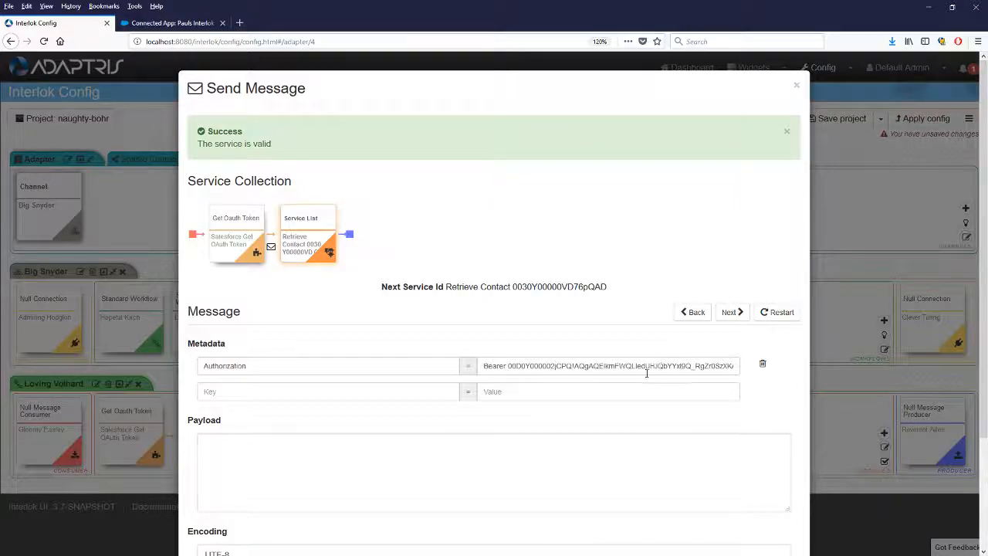
{"action": "left_click", "coordinate": [731, 314]}
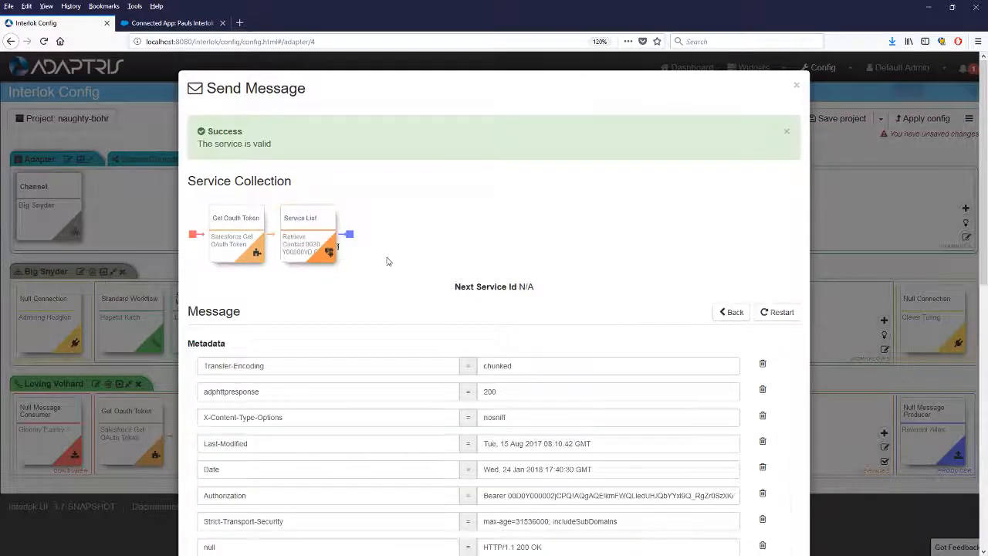
- Examine the returned message's metadata and the contact's last name in the JSON payload, and close the service test
{"action": "scroll", "coordinate": [499, 251], "scroll_direction": "down", "scroll_amount": 3}
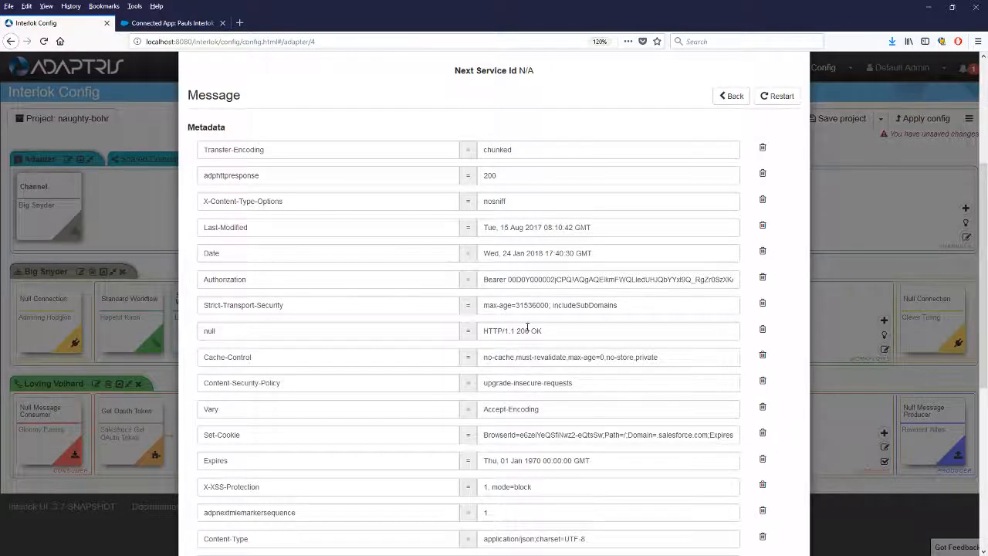
{"action": "scroll", "coordinate": [495, 309], "scroll_direction": "up", "scroll_amount": 2}
{"action": "scroll", "coordinate": [386, 271], "scroll_direction": "down", "scroll_amount": 5}
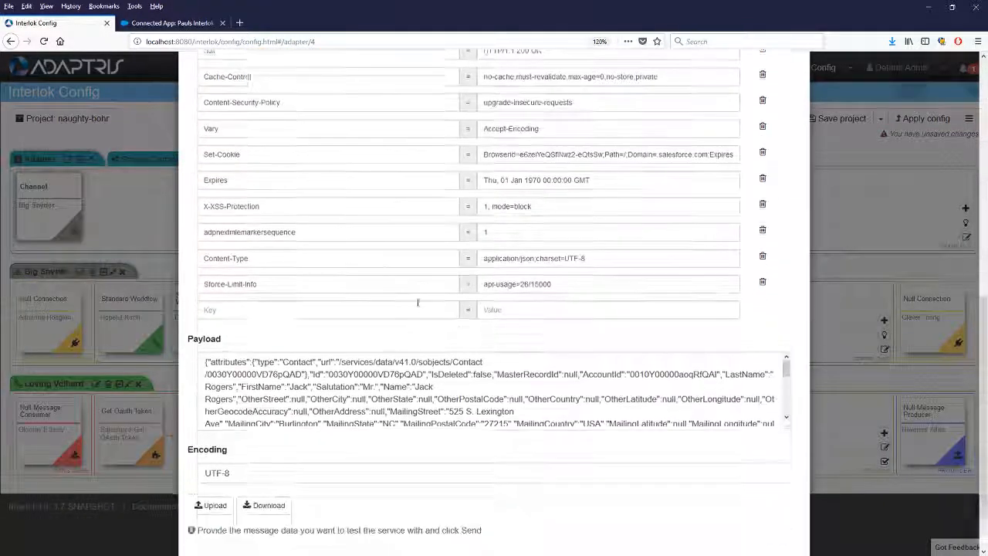
{"action": "scroll", "coordinate": [417, 302], "scroll_direction": "down", "scroll_amount": 2}
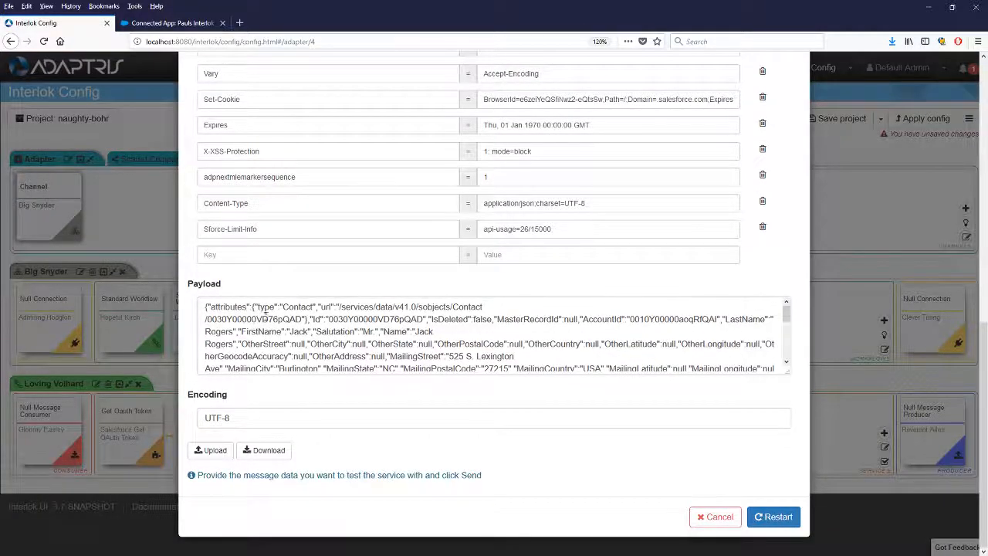
{"action": "left_click", "coordinate": [290, 332]}
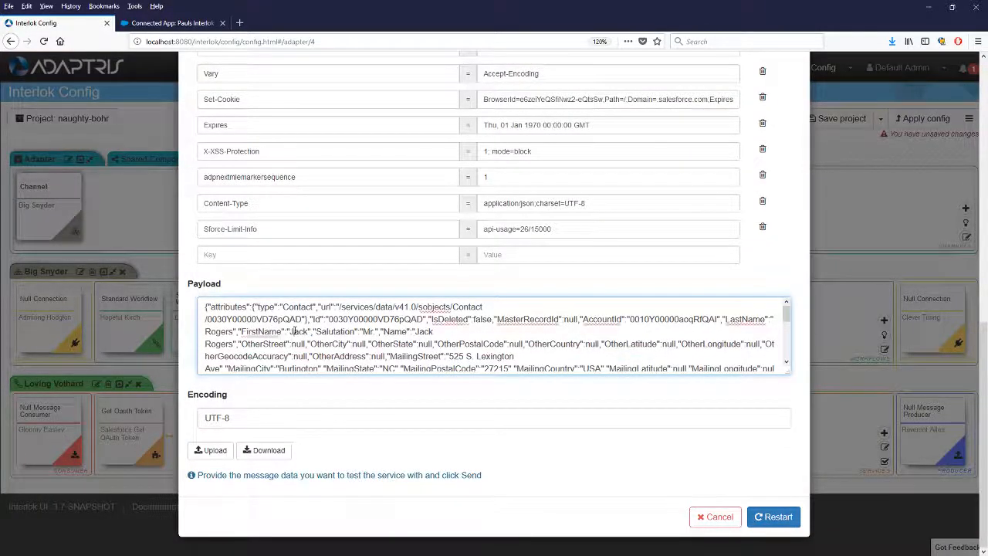
{"action": "double_click", "coordinate": [217, 330]}
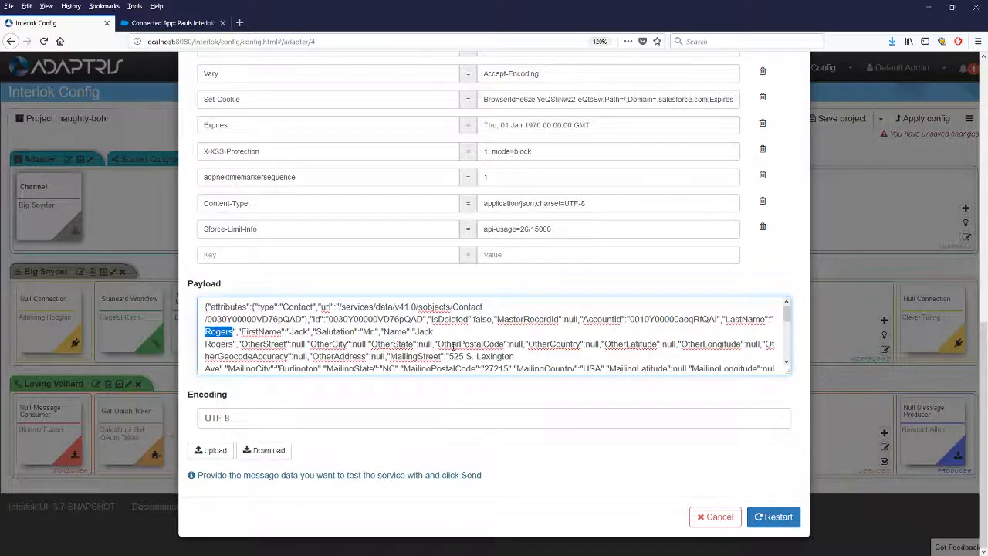
{"action": "left_click", "coordinate": [718, 516]}
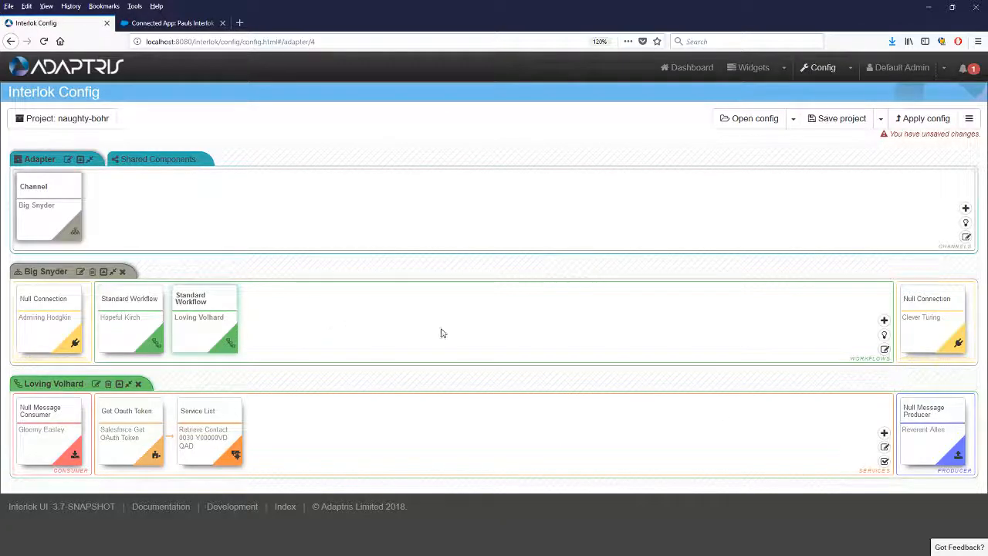
- Leave the adapter configuration without saving, open the Salesforce page and start a session with the remembered account credentials
{"action": "left_click", "coordinate": [850, 70]}
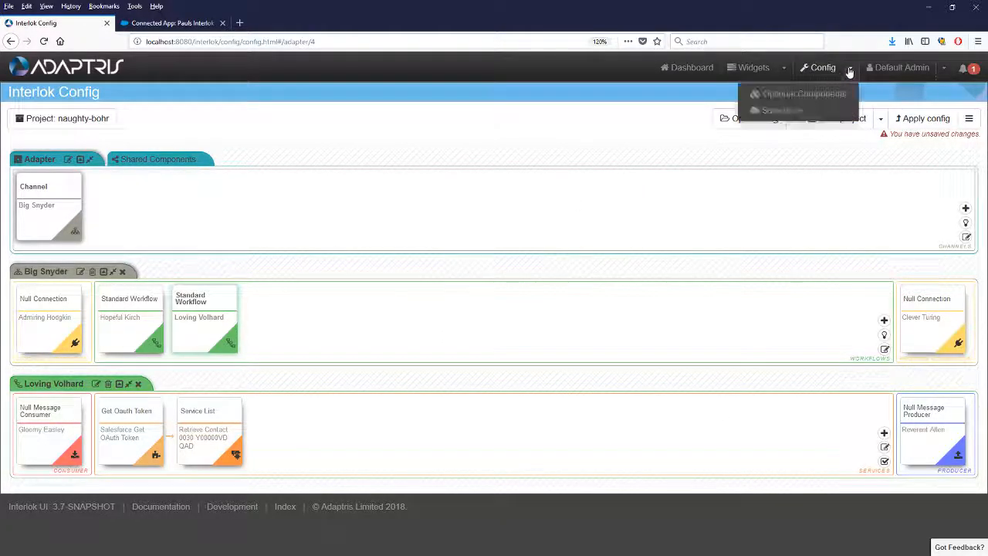
{"action": "left_click", "coordinate": [783, 110]}
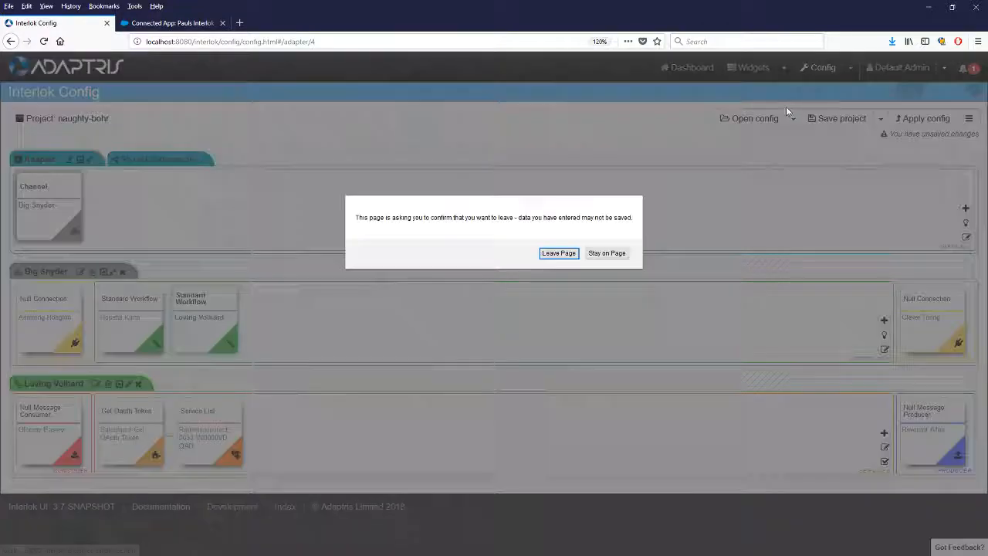
{"action": "left_click", "coordinate": [552, 253]}
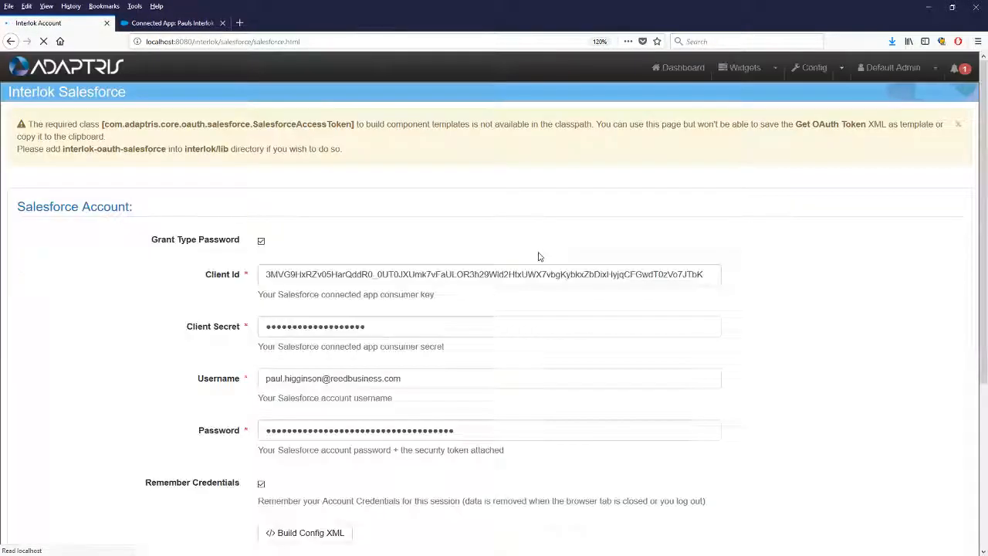
{"action": "scroll", "coordinate": [137, 245], "scroll_direction": "down", "scroll_amount": 5}
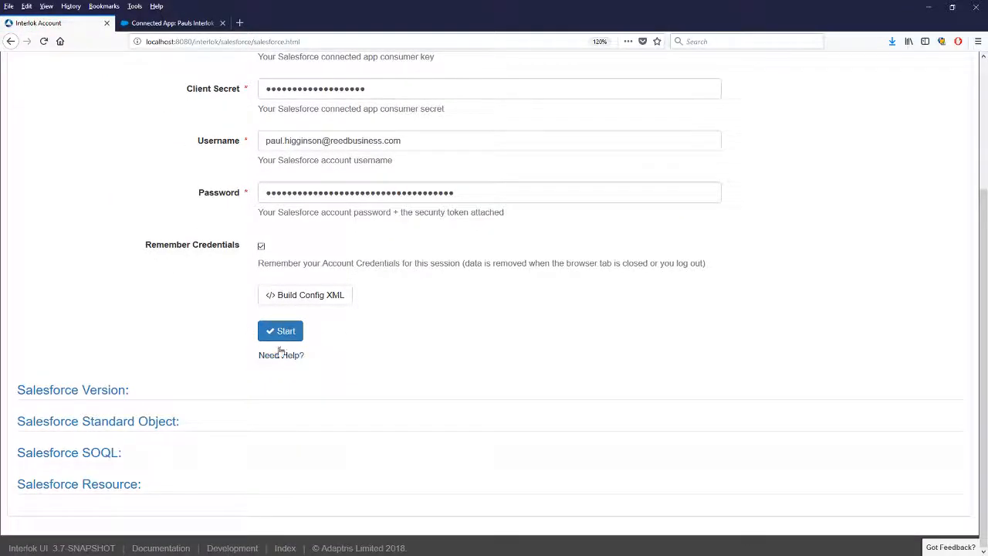
{"action": "scroll", "coordinate": [192, 261], "scroll_direction": "up", "scroll_amount": 5}
{"action": "left_click", "coordinate": [284, 502]}
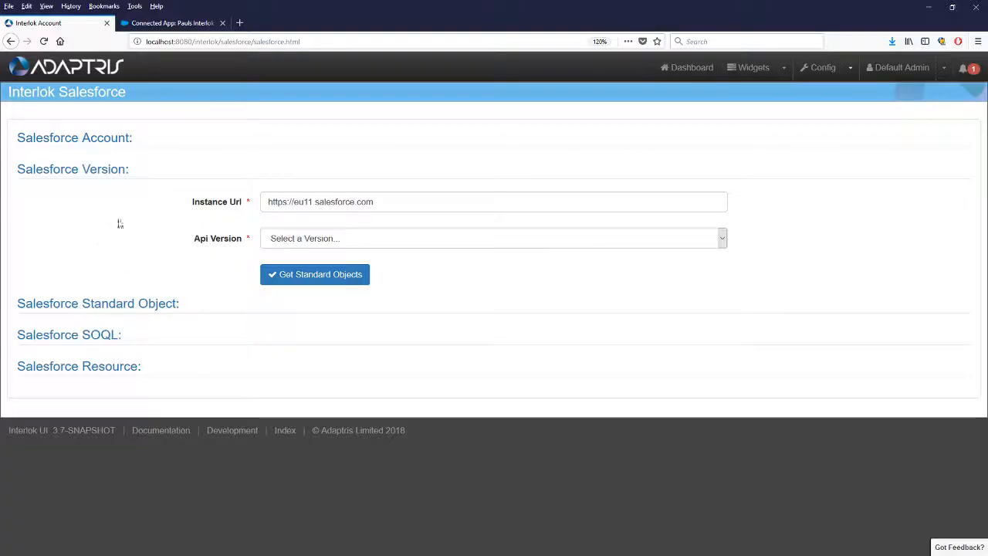
- Choose an API version for the Salesforce instance and get its standard objects
{"action": "left_click", "coordinate": [313, 239]}
{"action": "left_click", "coordinate": [309, 267]}
{"action": "left_click", "coordinate": [301, 276]}
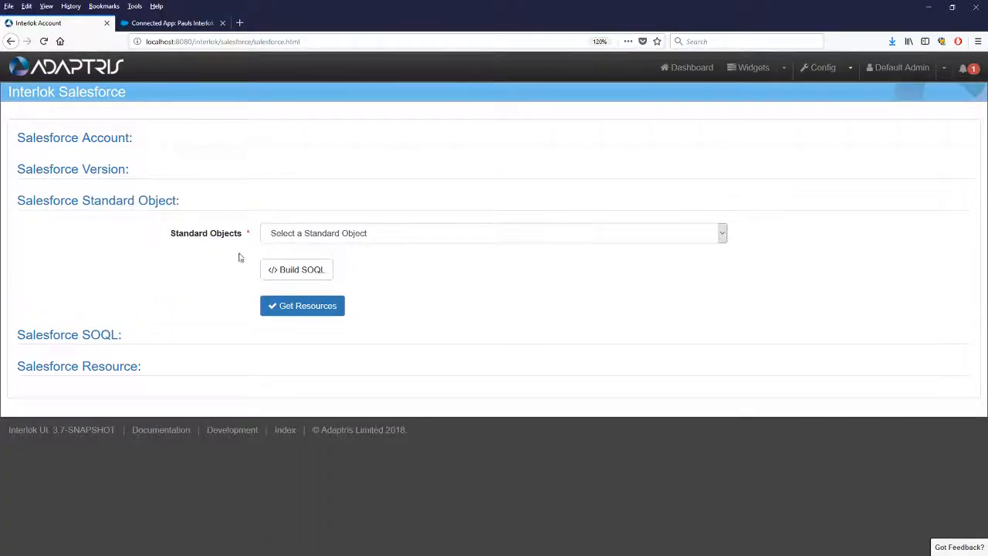
- Select Account as the standard object and get its resources
{"action": "left_click", "coordinate": [330, 234]}
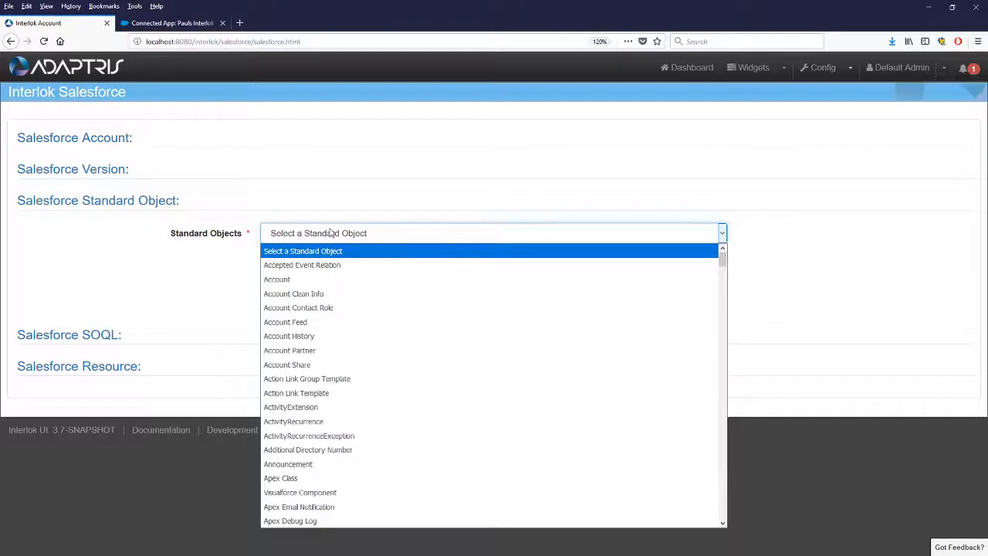
{"action": "left_click", "coordinate": [330, 233]}
{"action": "left_click", "coordinate": [332, 233]}
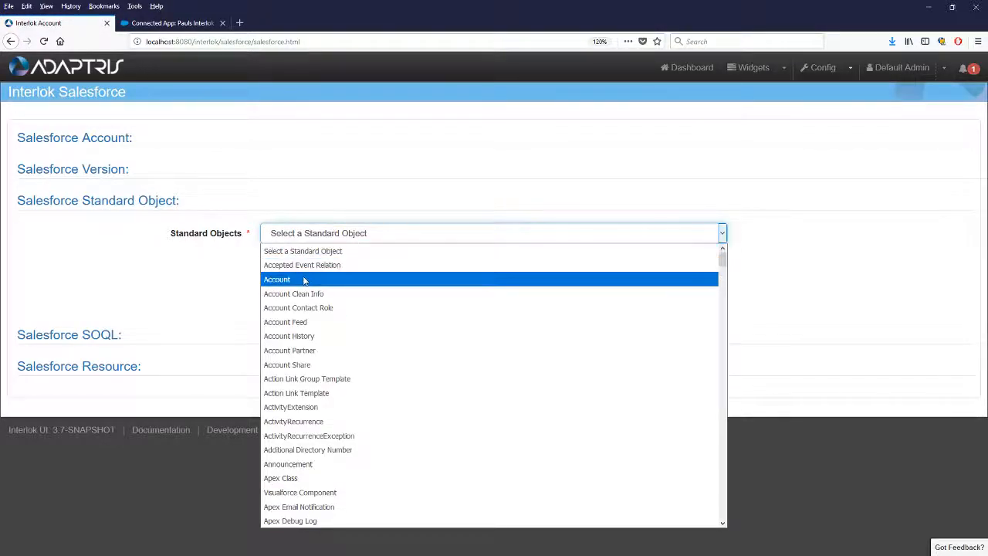
{"action": "left_click", "coordinate": [304, 281]}
{"action": "left_click", "coordinate": [299, 307]}
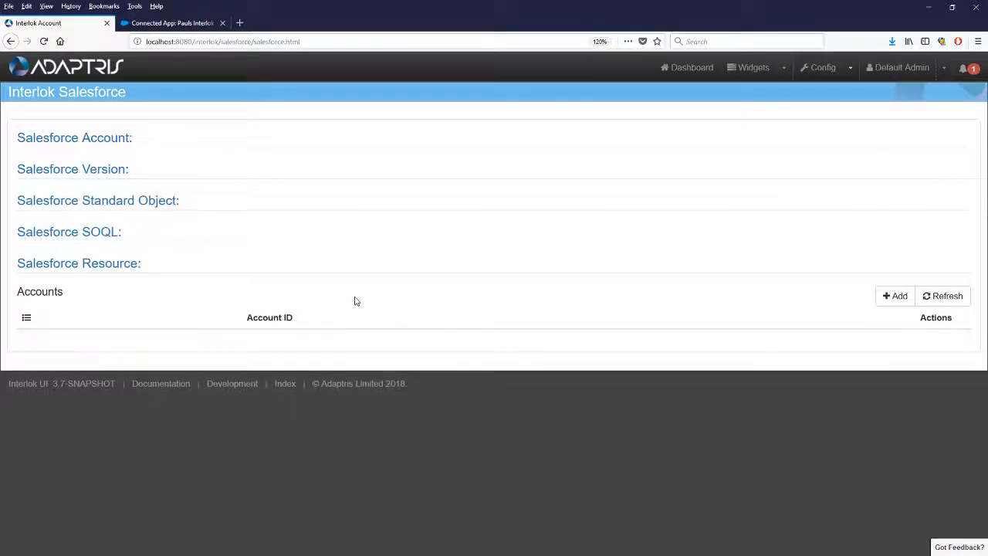
{"action": "scroll", "coordinate": [272, 399], "scroll_direction": "down", "scroll_amount": 1}
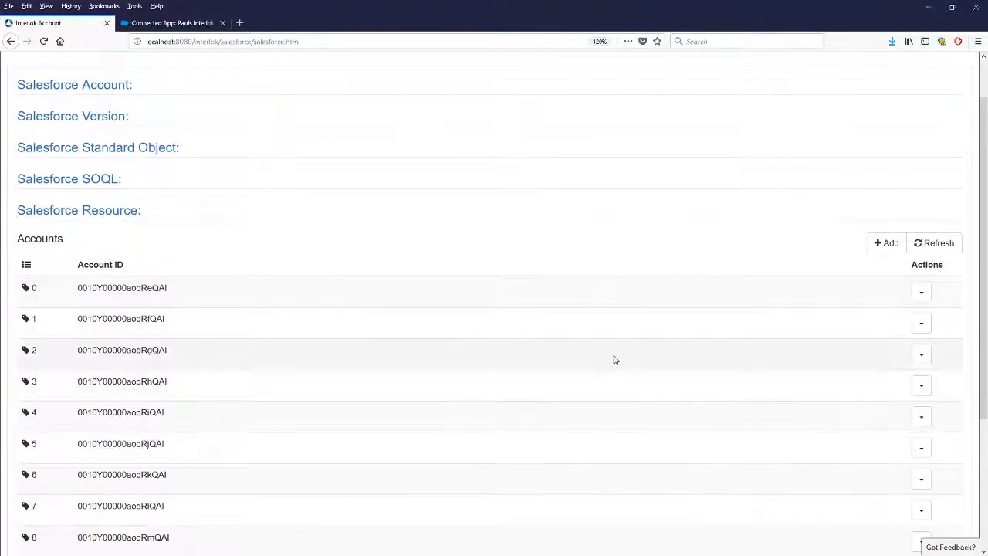
- Expand the Salesforce SOQL section, build the configuration XML for the default Account query, and close the preview
{"action": "left_click", "coordinate": [95, 184]}
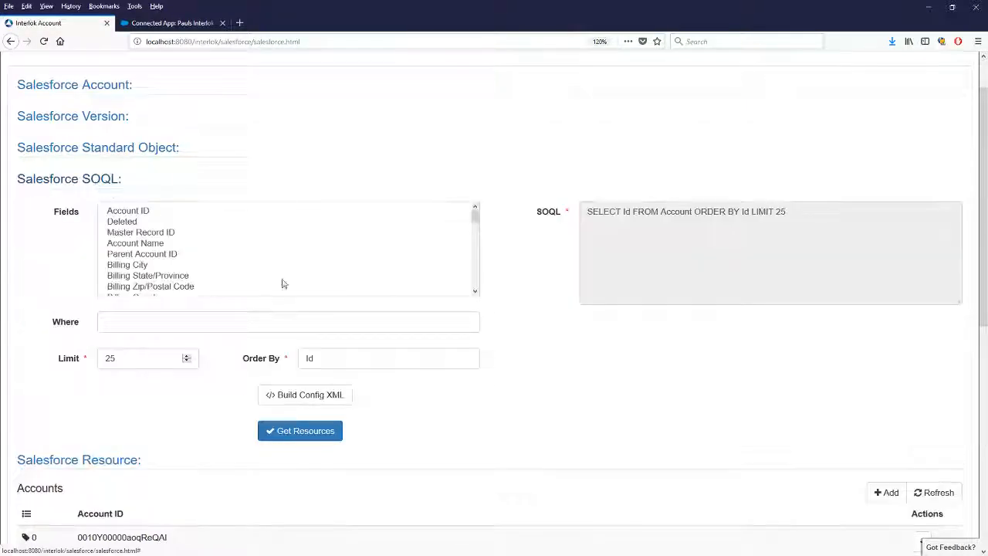
{"action": "scroll", "coordinate": [255, 309], "scroll_direction": "down", "scroll_amount": 1}
{"action": "left_click", "coordinate": [304, 324]}
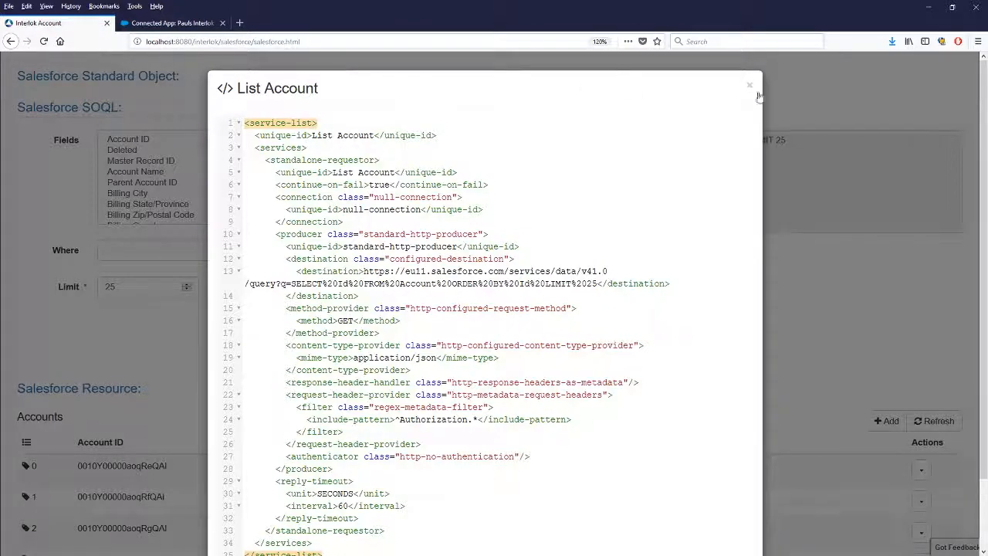
{"action": "left_click", "coordinate": [749, 86]}
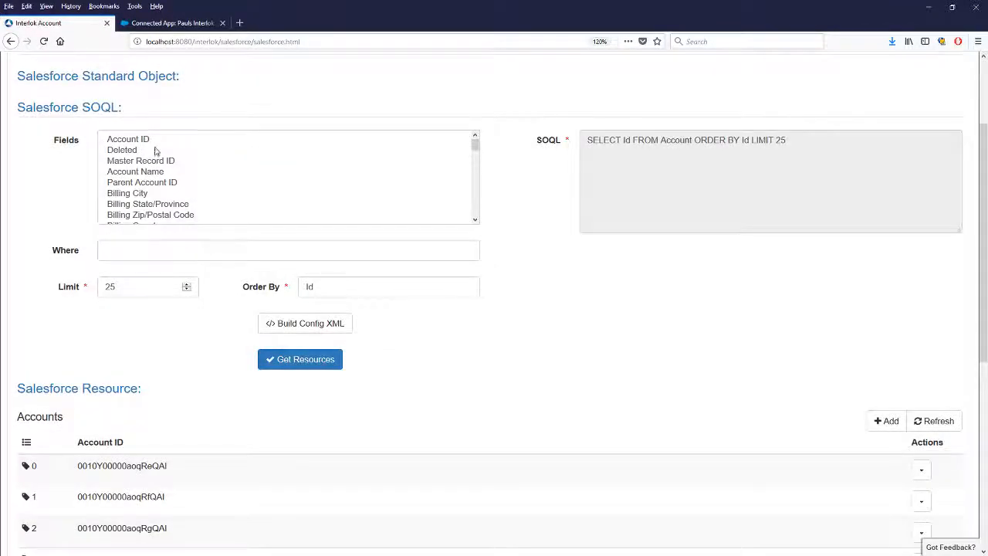
- Query Account ID, Account Name, Parent Account ID, Billing State/Province and Billing Zip/Postal Code, and preview the resulting configuration XML
{"action": "left_click", "coordinate": [155, 143]}
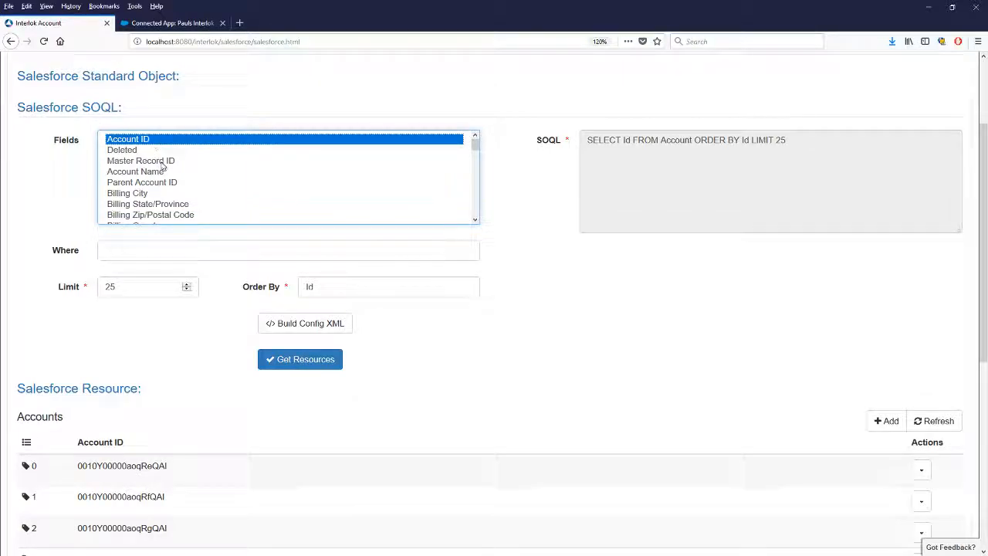
{"action": "left_click", "coordinate": [147, 172], "text": "ctrl"}
{"action": "left_click", "coordinate": [147, 182], "text": "ctrl"}
{"action": "left_click", "coordinate": [151, 204], "text": "ctrl"}
{"action": "left_click", "coordinate": [151, 214], "text": "ctrl"}
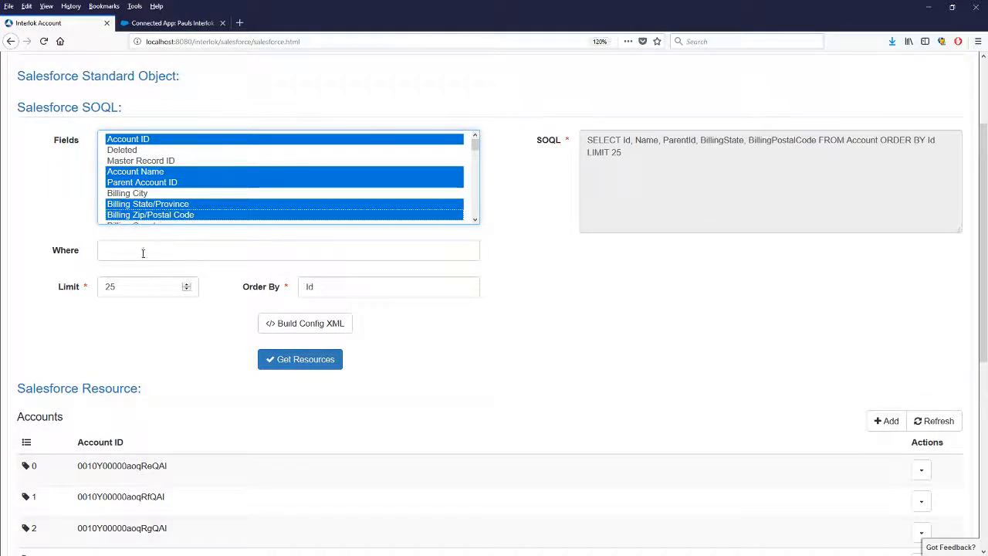
{"action": "left_click", "coordinate": [309, 325]}
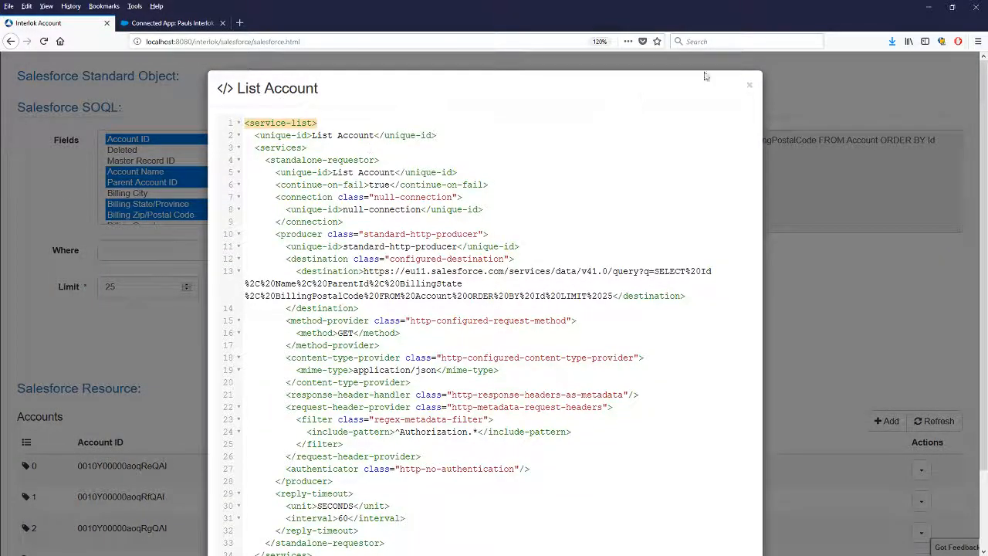
{"action": "left_click", "coordinate": [749, 87]}
- Start adding an account resource, fill in the account name, and preview its JSON payload
{"action": "scroll", "coordinate": [764, 293], "scroll_direction": "down", "scroll_amount": 4}
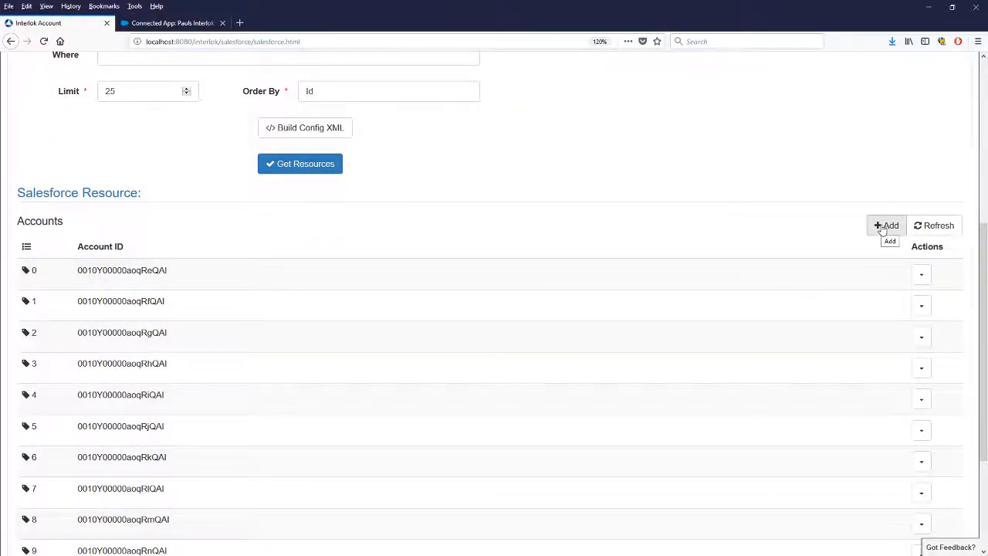
{"action": "left_click", "coordinate": [887, 225]}
{"action": "scroll", "coordinate": [569, 198], "scroll_direction": "up", "scroll_amount": 6}
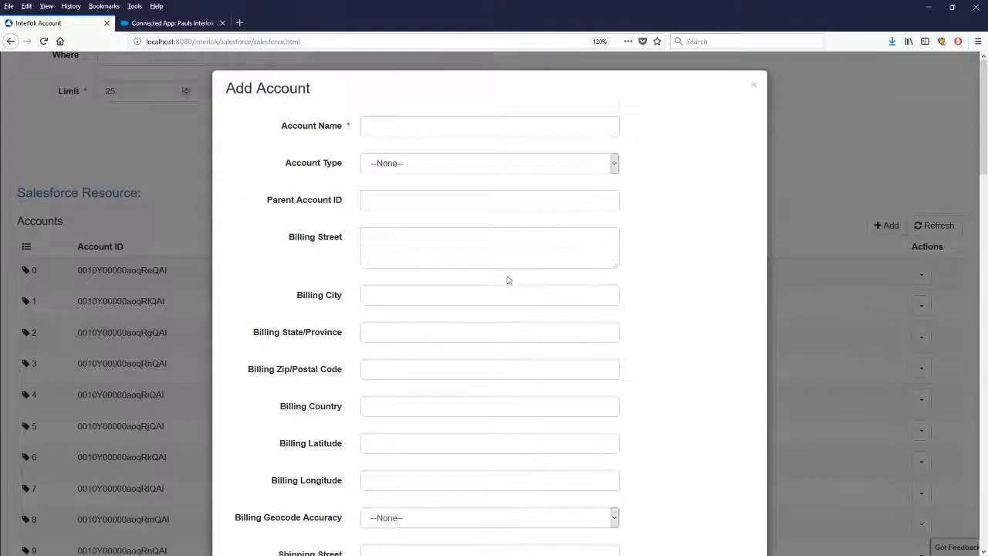
{"action": "left_click", "coordinate": [378, 123]}
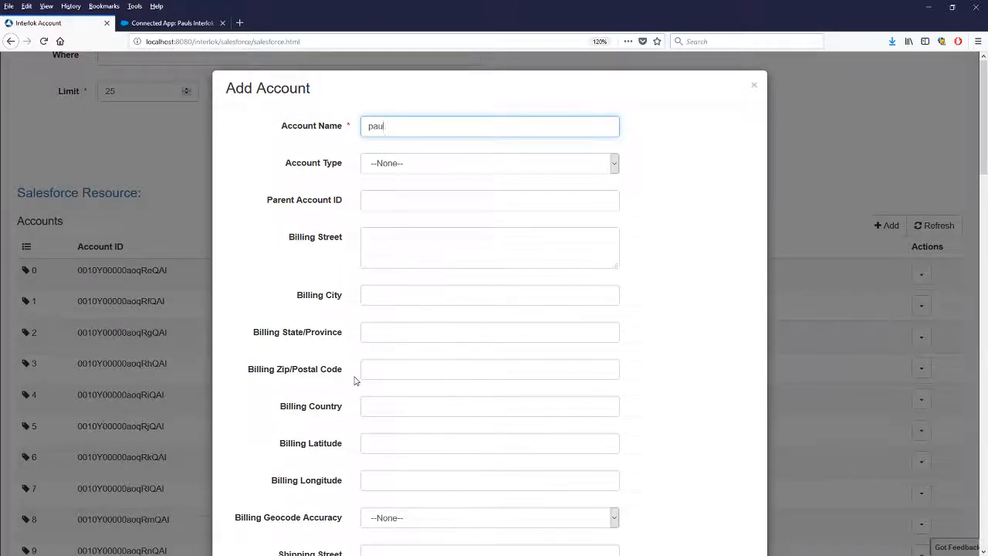
{"action": "scroll", "coordinate": [309, 463], "scroll_direction": "down", "scroll_amount": 15}
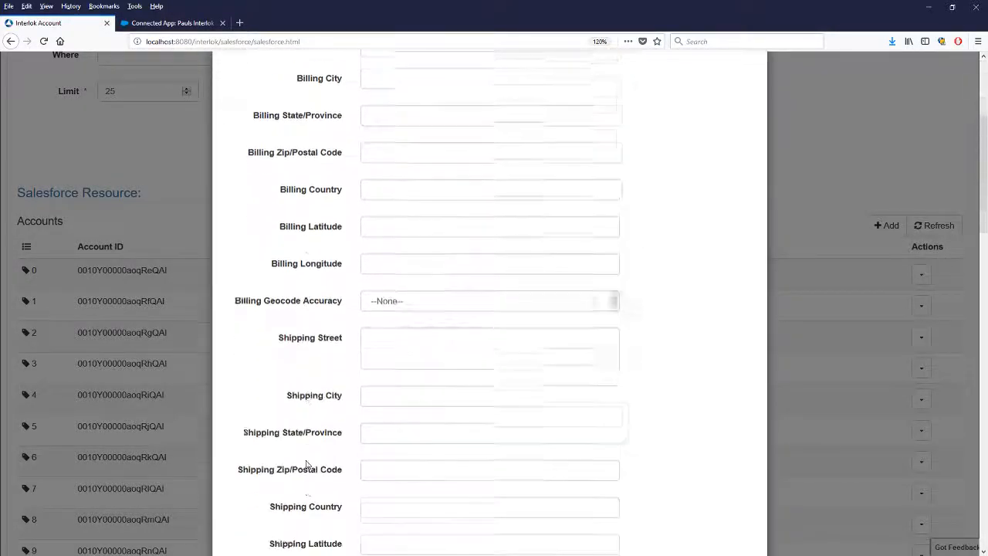
{"action": "scroll", "coordinate": [315, 462], "scroll_direction": "down", "scroll_amount": 5}
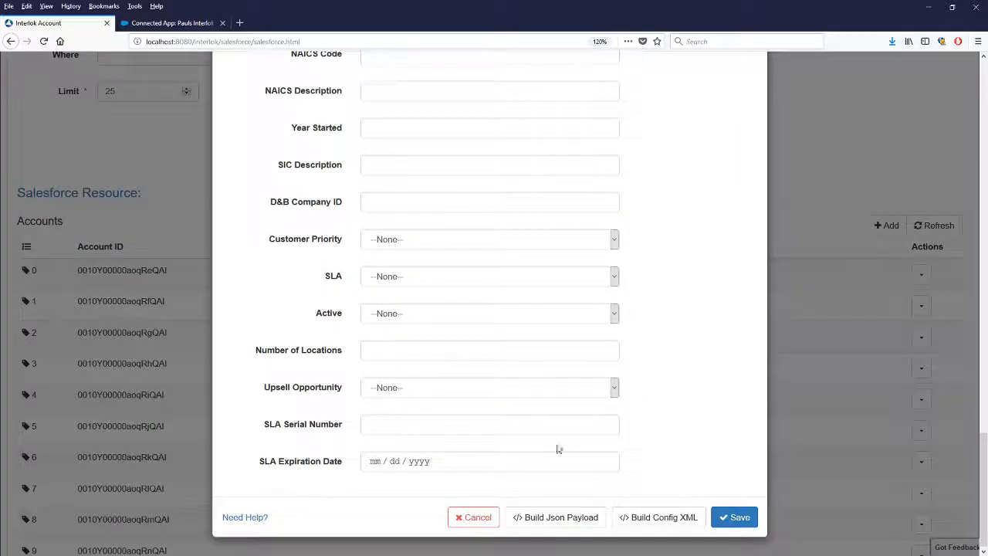
{"action": "left_click", "coordinate": [555, 519]}
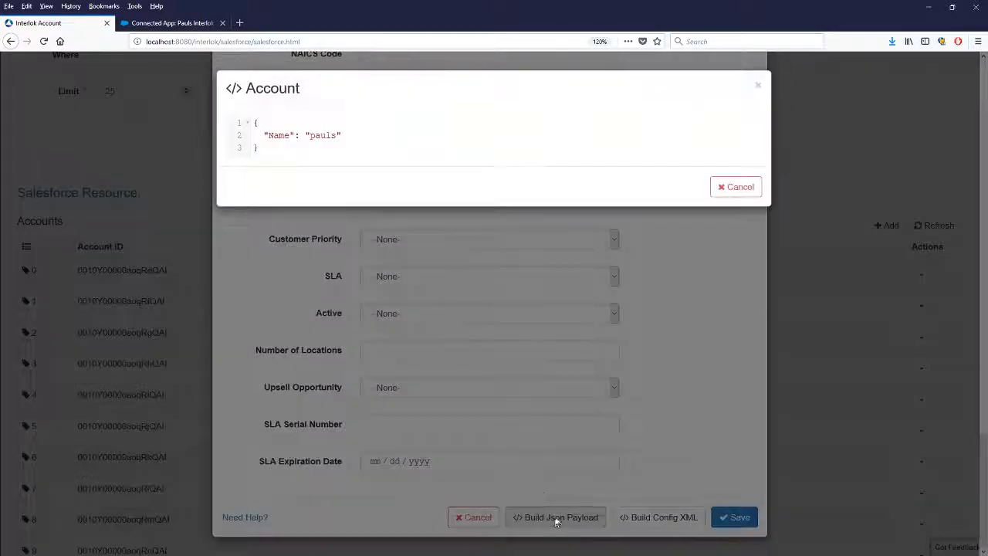
{"action": "left_click", "coordinate": [735, 187]}
- Build the configuration XML for creating the account, examine its payload template line, and close the account form without saving
{"action": "scroll", "coordinate": [684, 432], "scroll_direction": "down", "scroll_amount": 5}
{"action": "scroll", "coordinate": [691, 472], "scroll_direction": "down", "scroll_amount": 15}
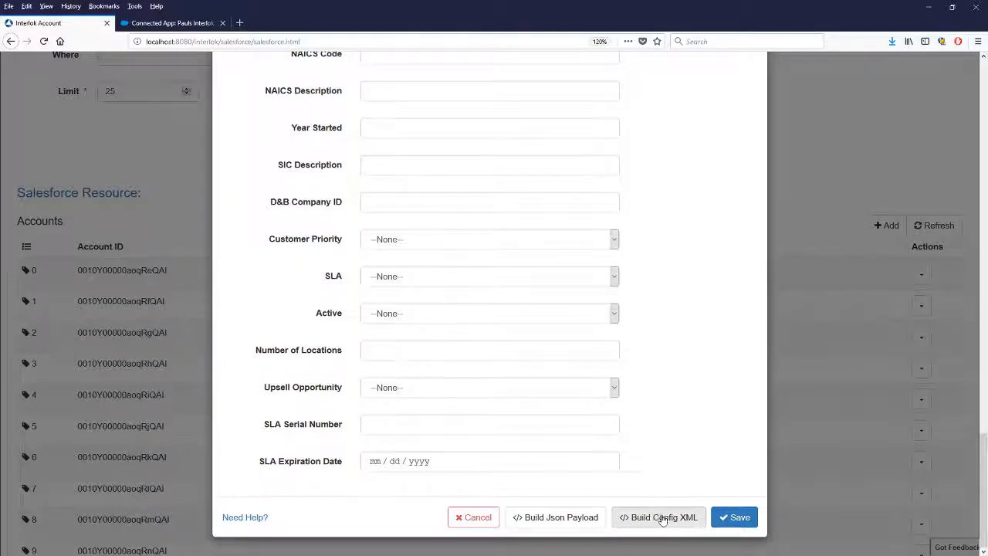
{"action": "left_click", "coordinate": [662, 517]}
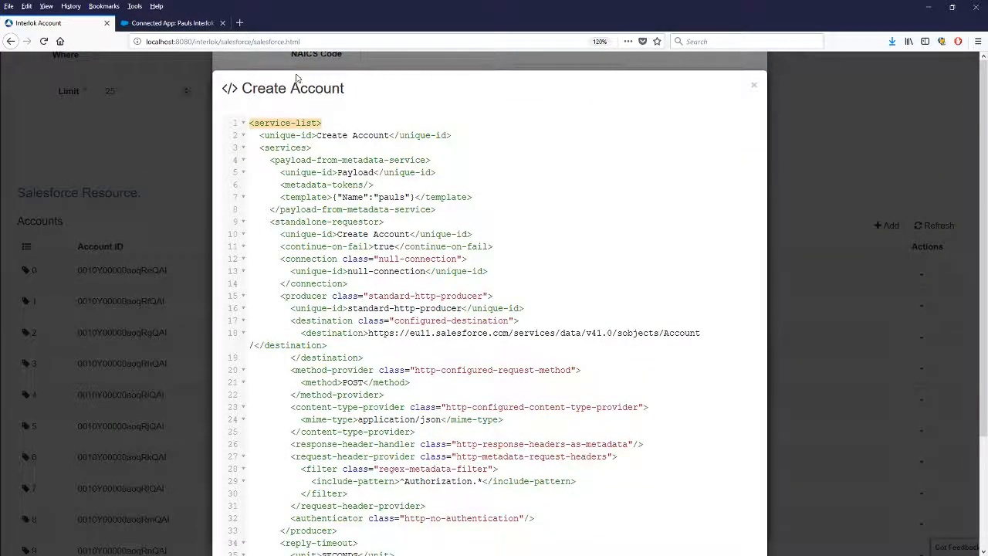
{"action": "left_click_drag", "start_coordinate": [284, 197], "coordinate": [493, 194]}
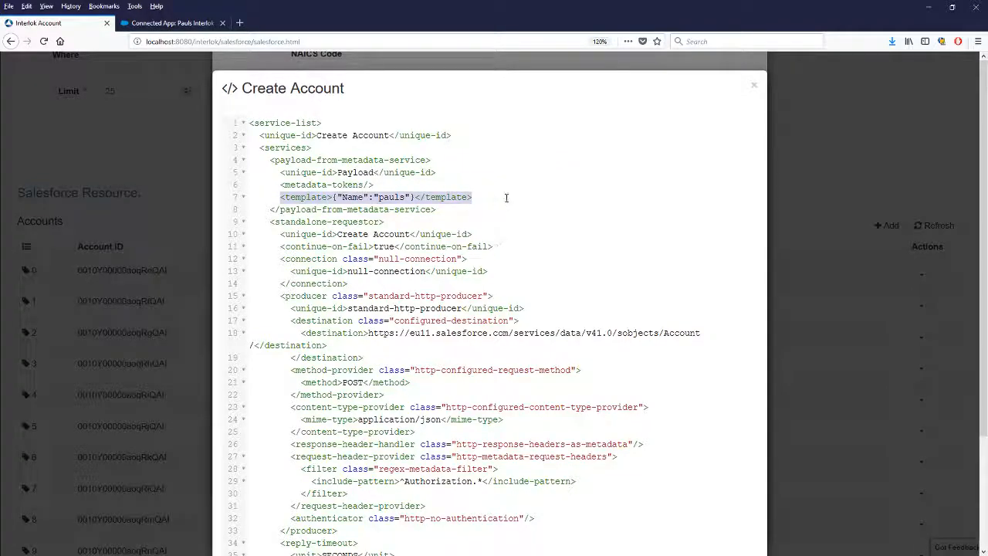
{"action": "left_click", "coordinate": [755, 88]}
{"action": "left_click", "coordinate": [752, 87]}
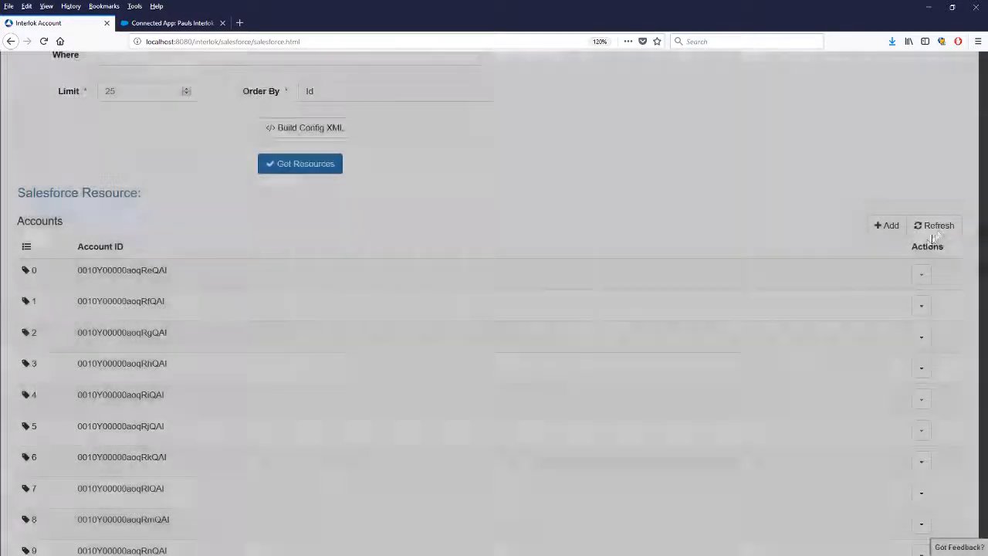
- Open the first listed account for editing and set its Billing Country to asdfasdf, leaving the Parent Account ID empty
{"action": "left_click", "coordinate": [921, 274]}
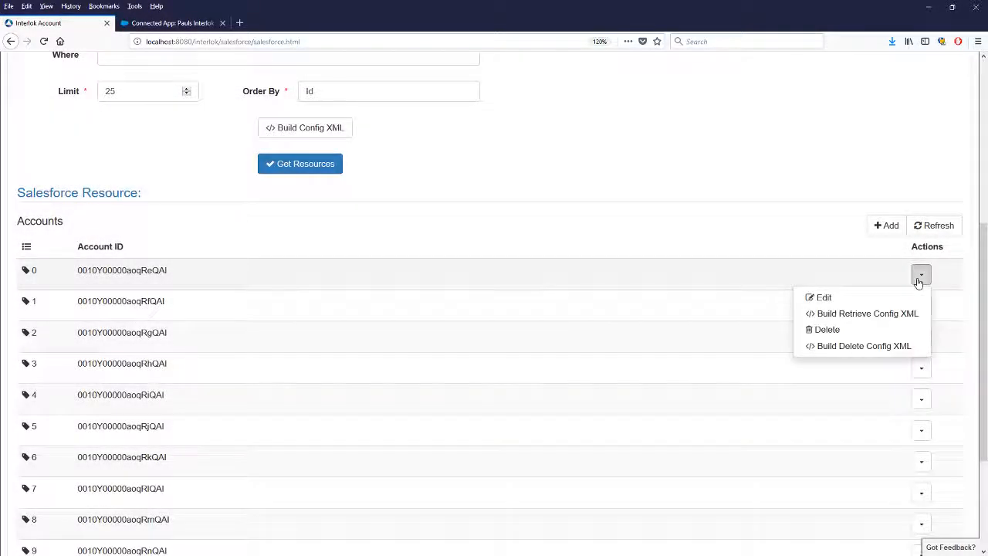
{"action": "left_click", "coordinate": [821, 299]}
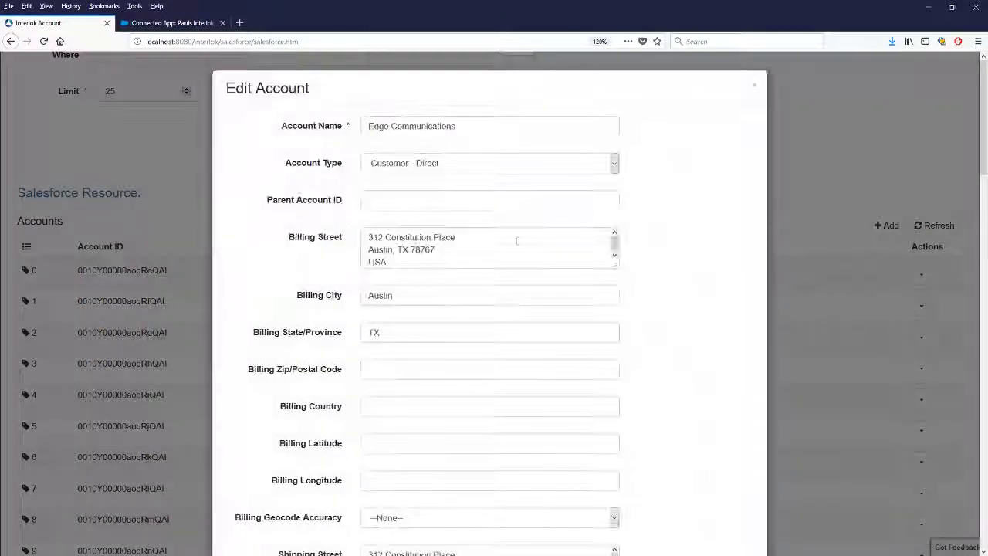
{"action": "left_click", "coordinate": [398, 198]}
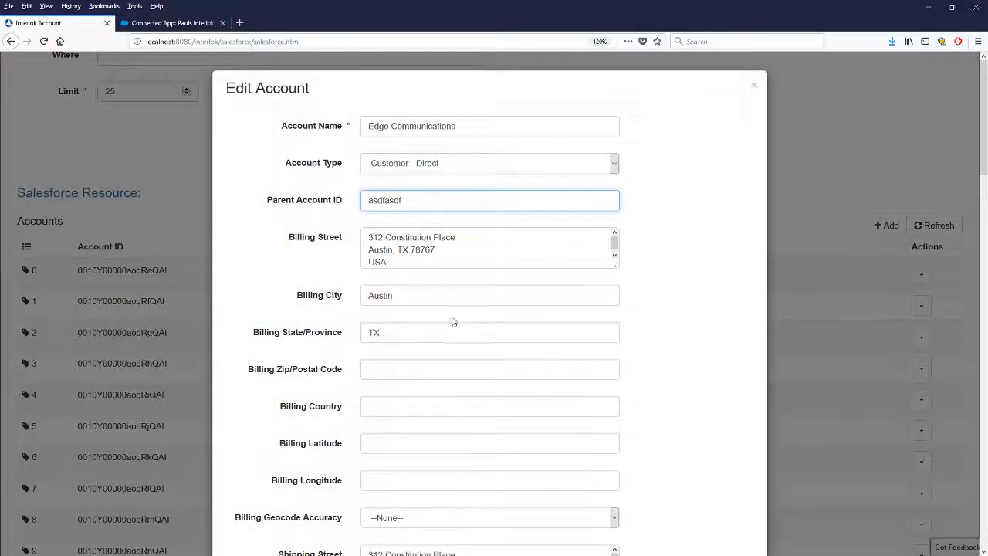
{"action": "left_click_drag", "start_coordinate": [407, 202], "coordinate": [332, 188]}
{"action": "key", "text": "BackSpace"}
{"action": "left_click", "coordinate": [379, 406]}
{"action": "type", "text": "asdfasdf"}
- Build the edited account's JSON payload, review it, and close the preview
{"action": "scroll", "coordinate": [515, 417], "scroll_direction": "down", "scroll_amount": 5}
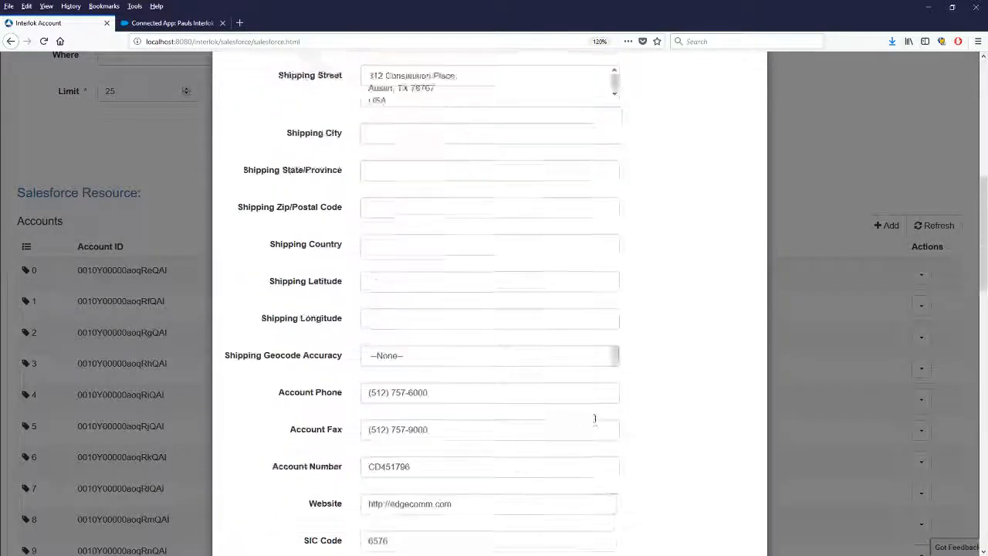
{"action": "scroll", "coordinate": [593, 419], "scroll_direction": "down", "scroll_amount": 5}
{"action": "left_click_drag", "start_coordinate": [972, 309], "coordinate": [977, 487]}
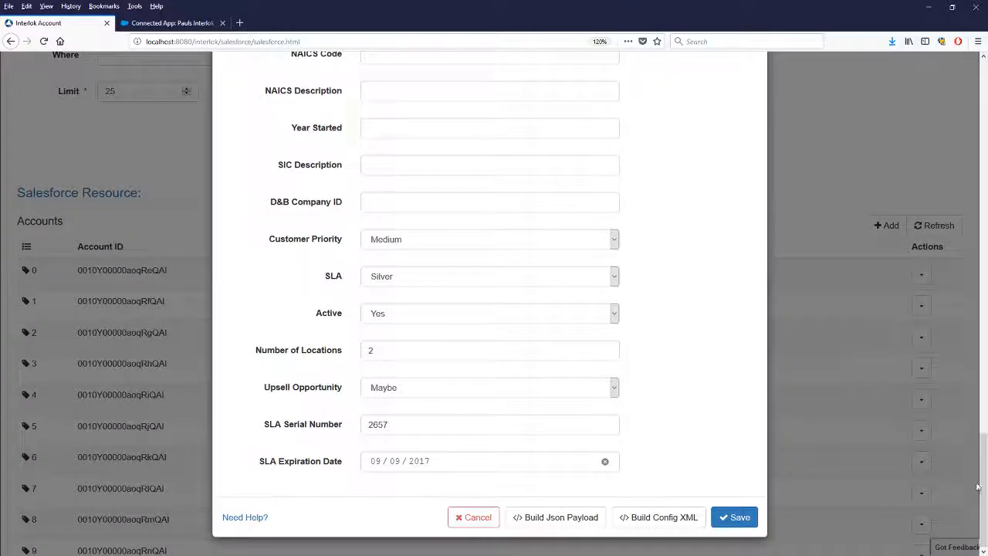
{"action": "left_click", "coordinate": [559, 524]}
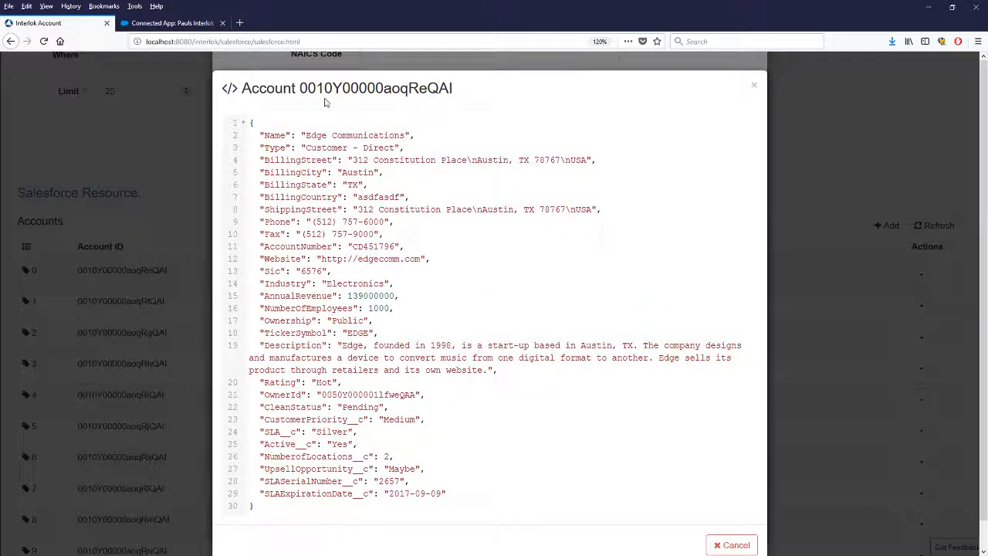
{"action": "left_click", "coordinate": [731, 545]}
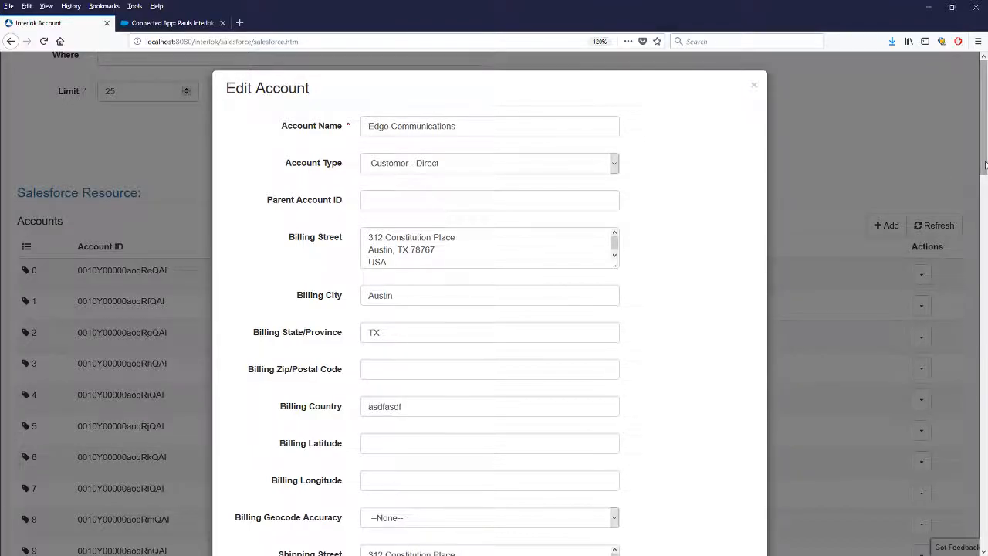
- Build the configuration XML for updating the account, review it, and close the edit form without saving
{"action": "scroll", "coordinate": [712, 536], "scroll_direction": "down", "scroll_amount": 15}
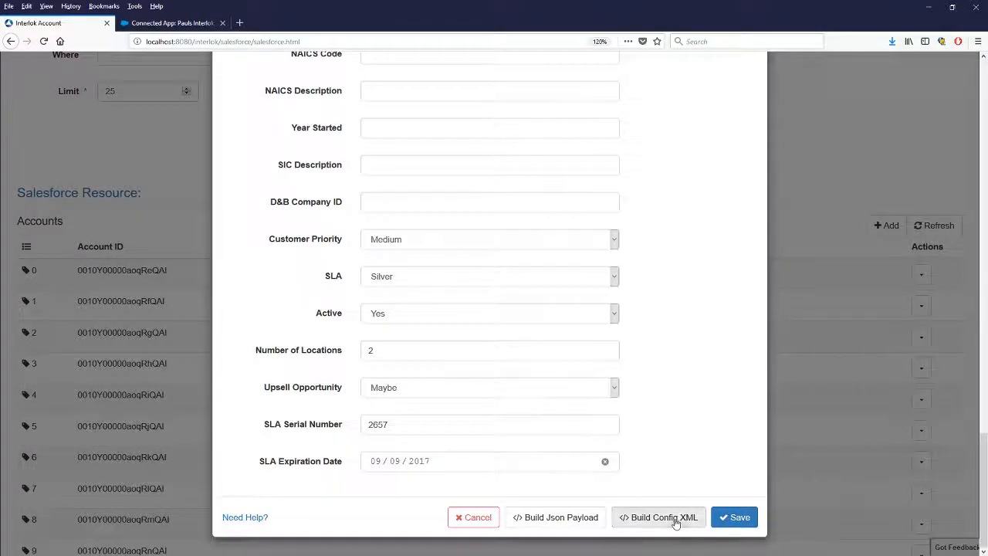
{"action": "left_click", "coordinate": [678, 519]}
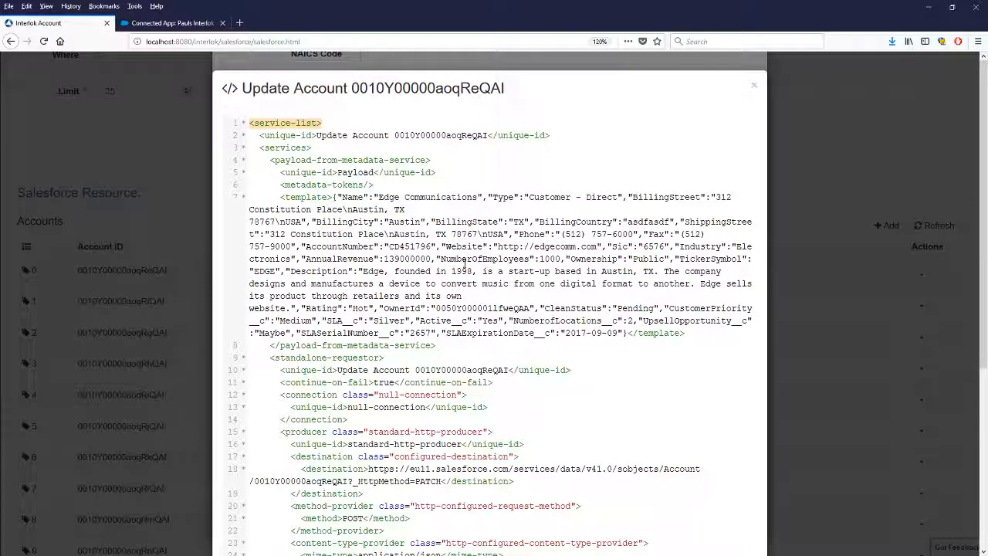
{"action": "left_click", "coordinate": [756, 85]}
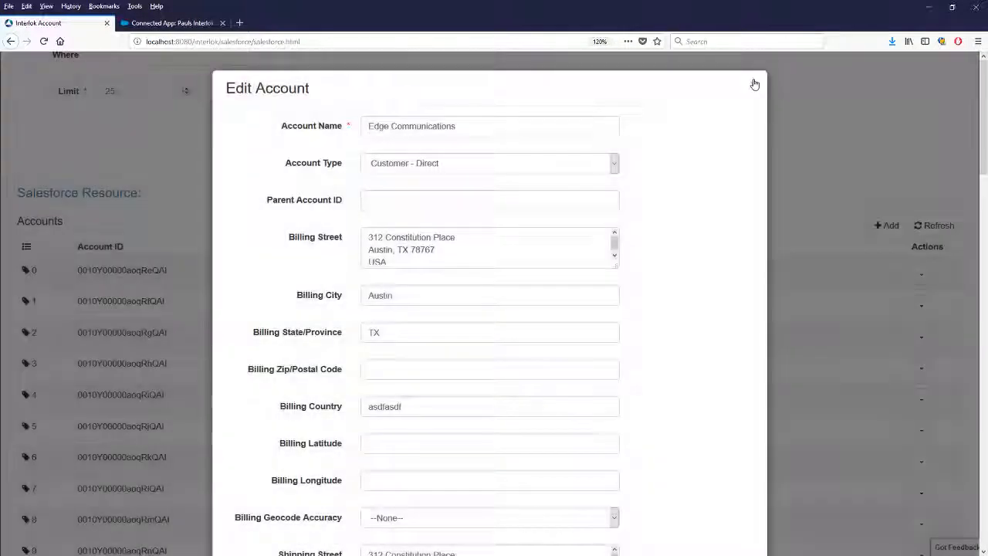
{"action": "left_click", "coordinate": [756, 85]}
- Build the delete configuration XML for the first listed account, review it, and return to the SOQL query settings
{"action": "left_click", "coordinate": [921, 275]}
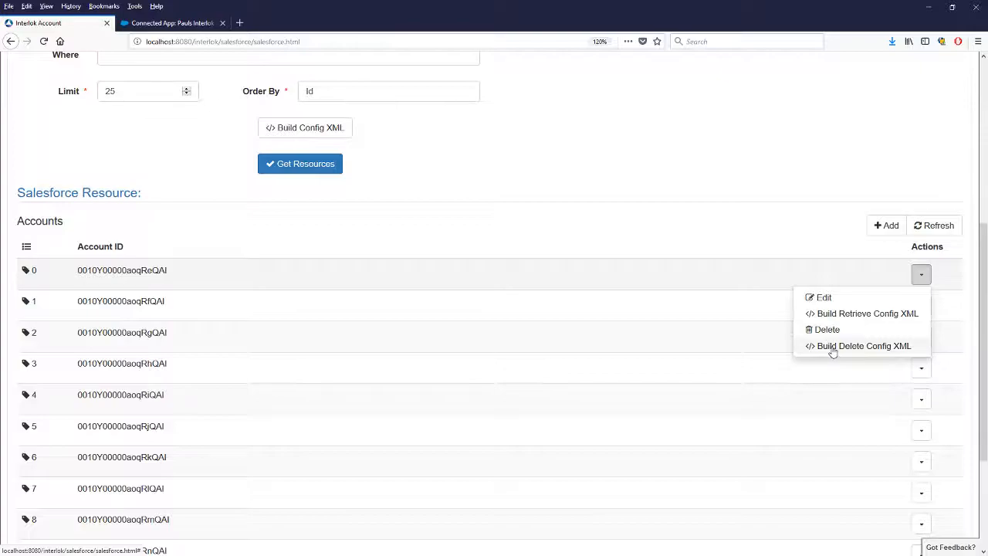
{"action": "left_click", "coordinate": [834, 347]}
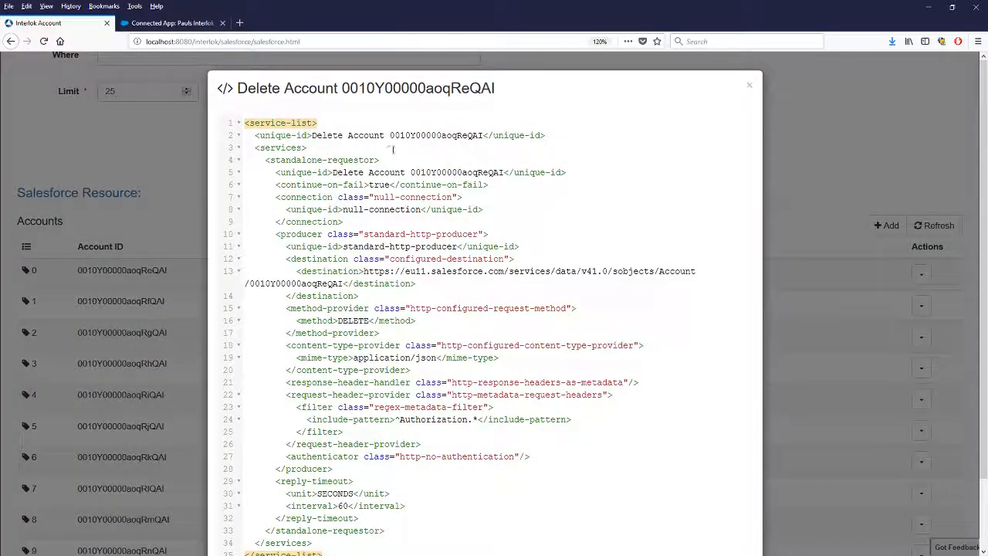
{"action": "left_click", "coordinate": [750, 86]}
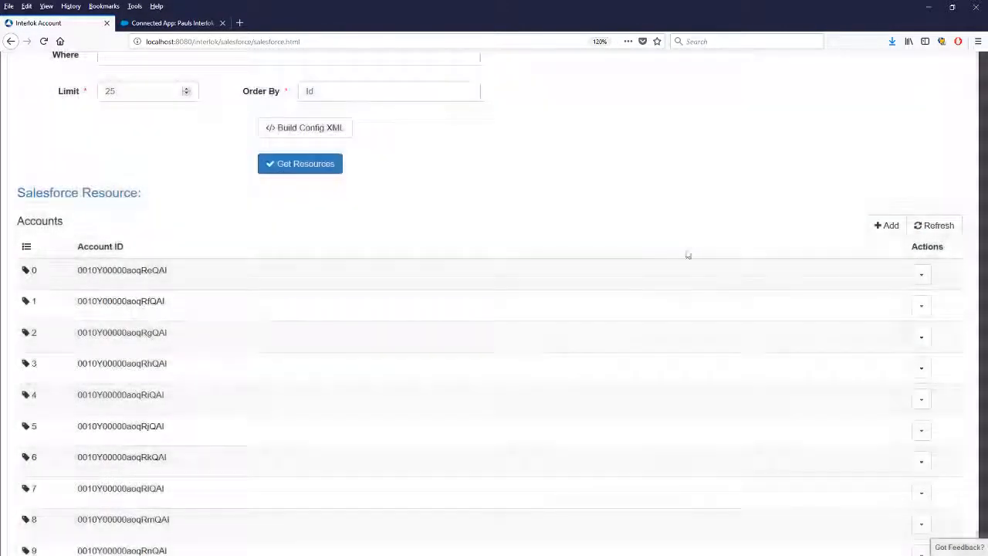
{"action": "scroll", "coordinate": [690, 243], "scroll_direction": "up", "scroll_amount": 5}
{"action": "scroll", "coordinate": [598, 397], "scroll_direction": "down", "scroll_amount": 2}
{"action": "scroll", "coordinate": [600, 394], "scroll_direction": "up", "scroll_amount": 2}
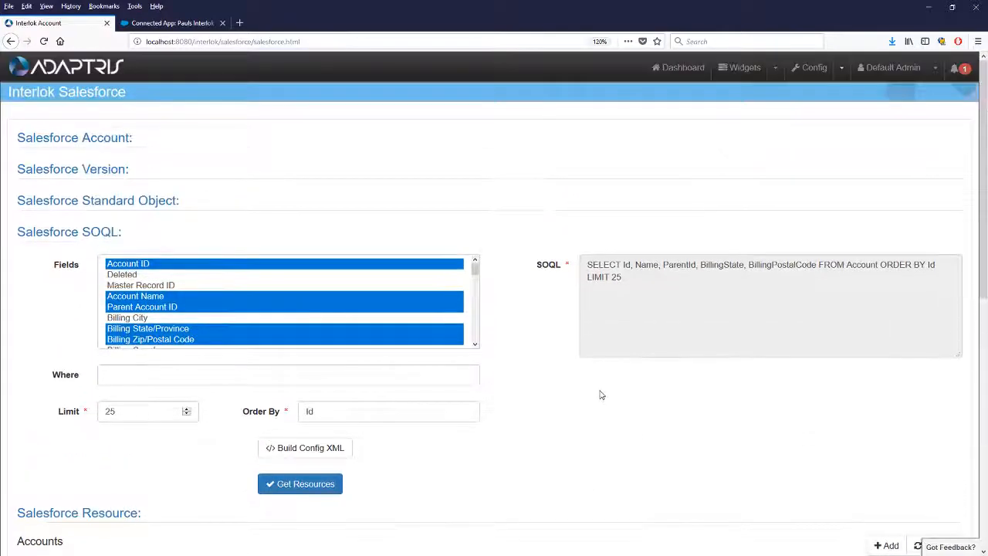